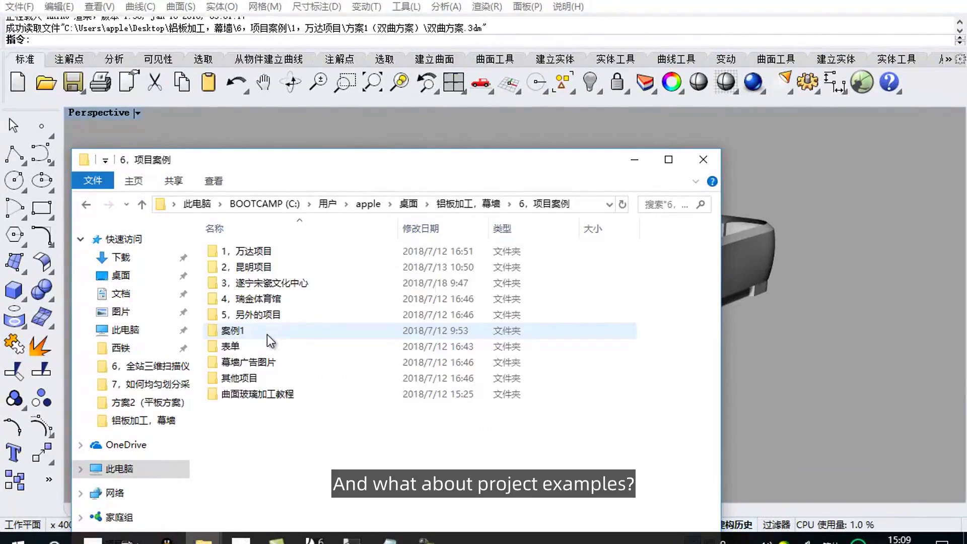
Step: Open the "1，万达项目" folder in the project cases directory and reposition the file window higher
double_click(259, 251)
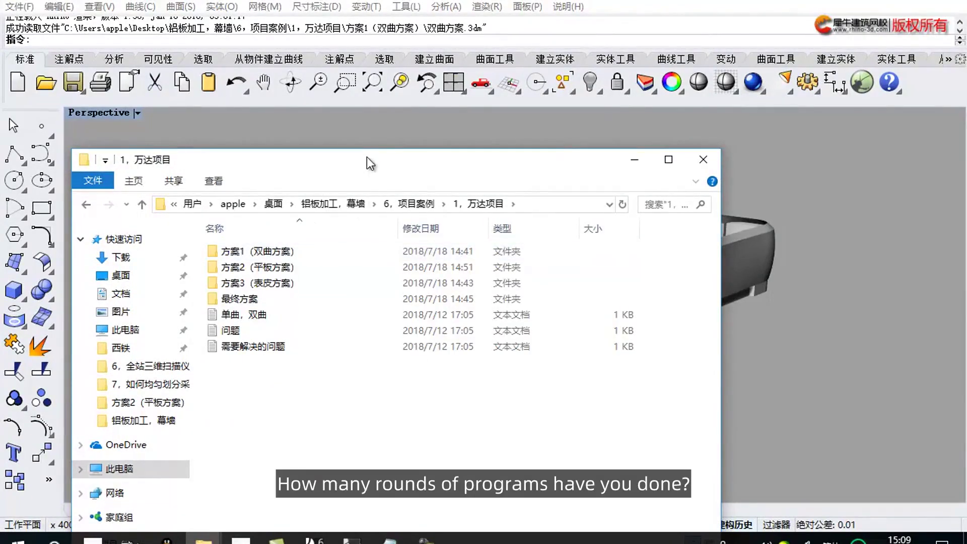
left_click_drag(364, 166, 364, 106)
left_click(277, 195)
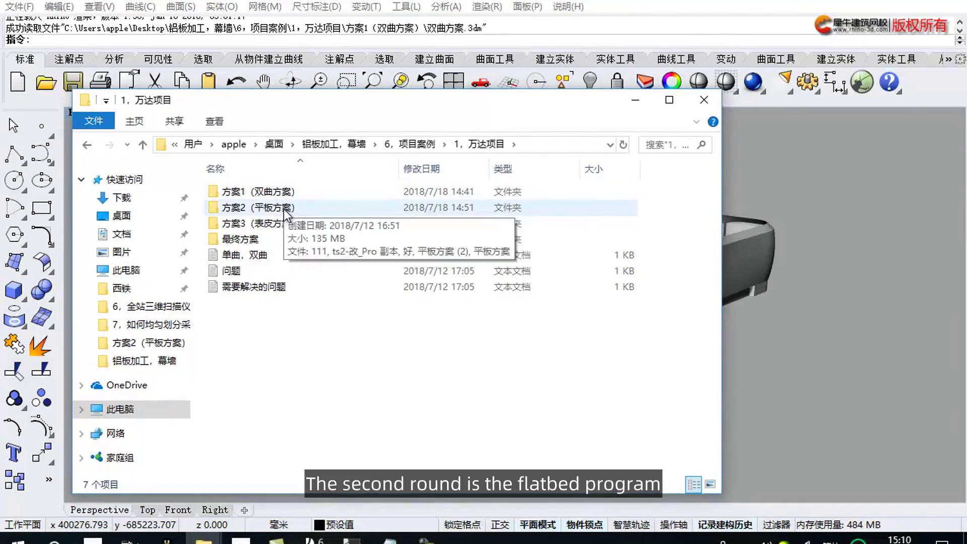
Step: Open the "单曲，双曲" text note, review the flat, single-curved and double-curved panel prices, and minimize it
double_click(246, 256)
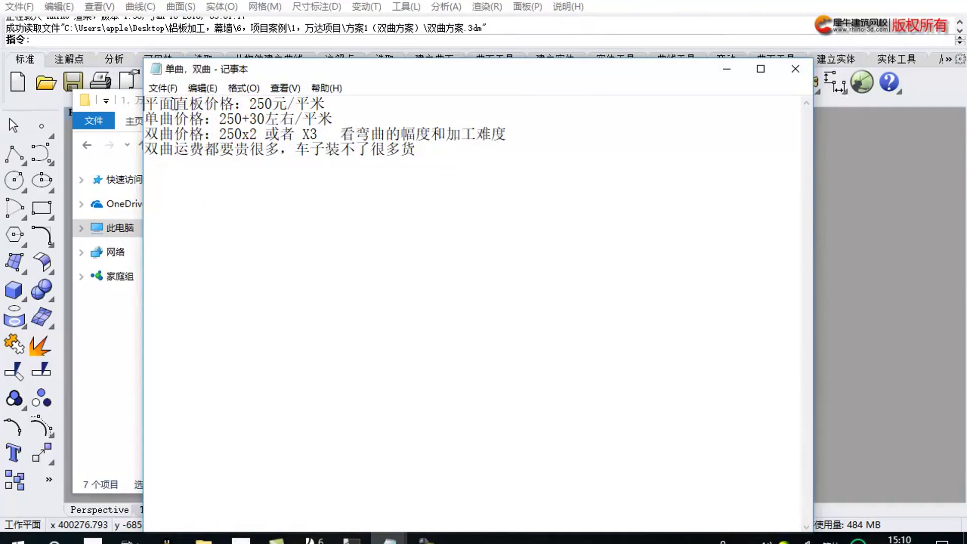
left_click_drag(289, 104, 250, 104)
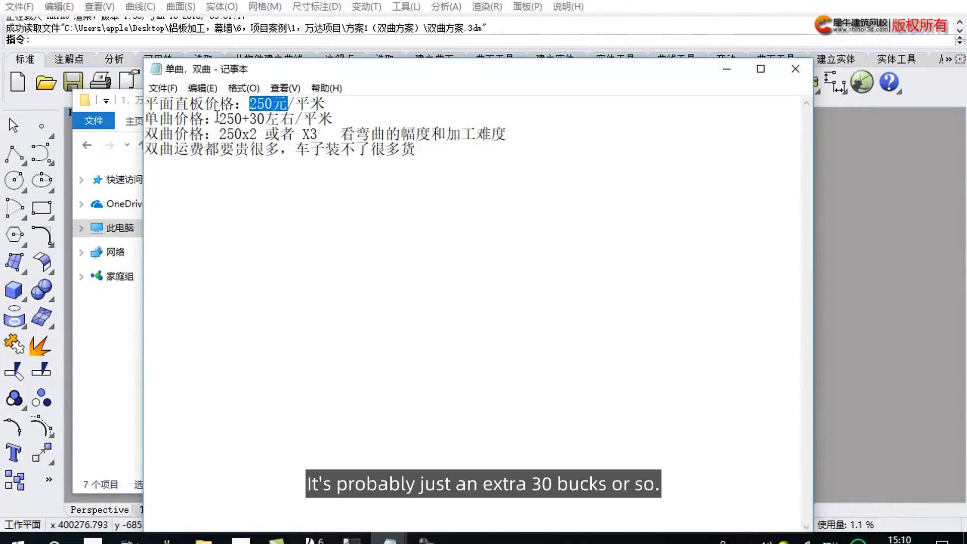
left_click_drag(266, 119, 347, 119)
left_click(347, 119)
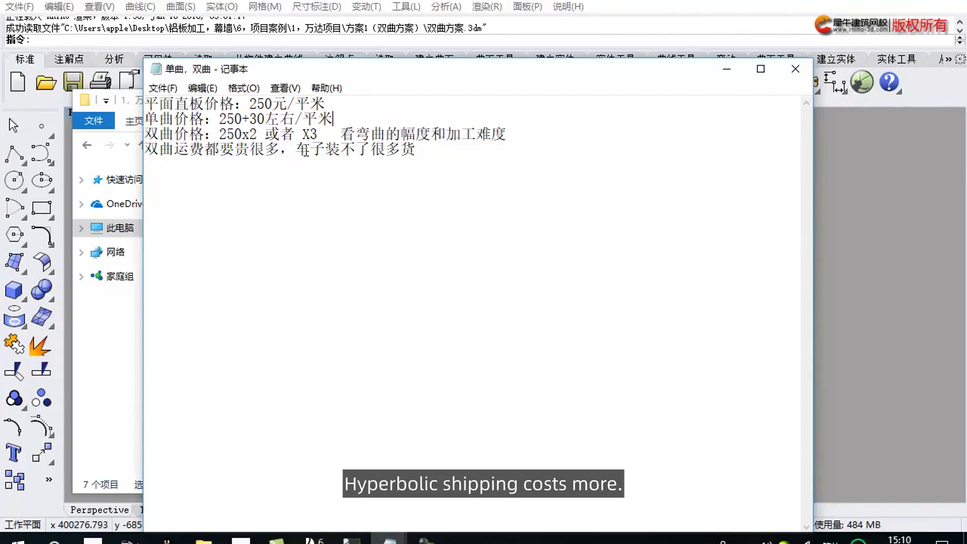
left_click(725, 73)
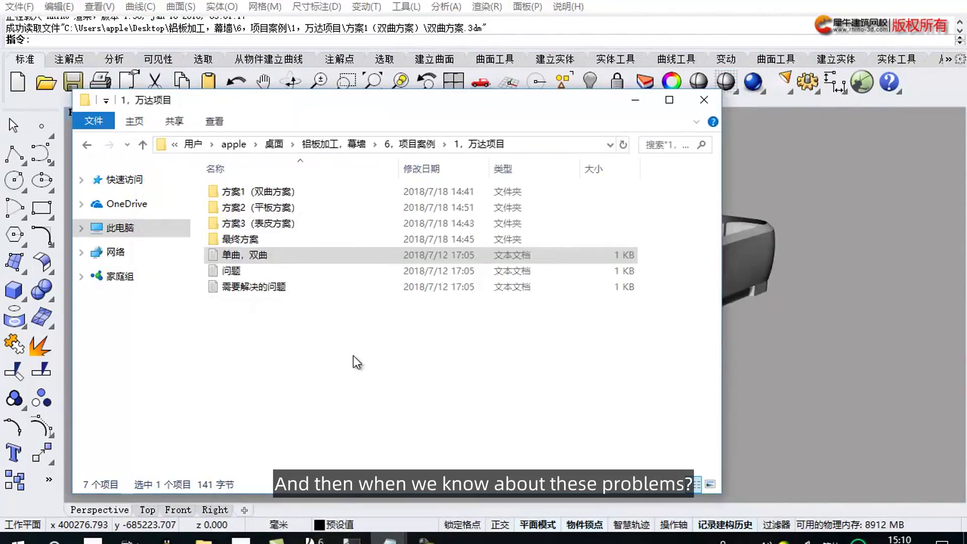
Step: Open the "问题" text note, review the listed course topics, highlight the "摊平" item, and minimize the note
double_click(241, 271)
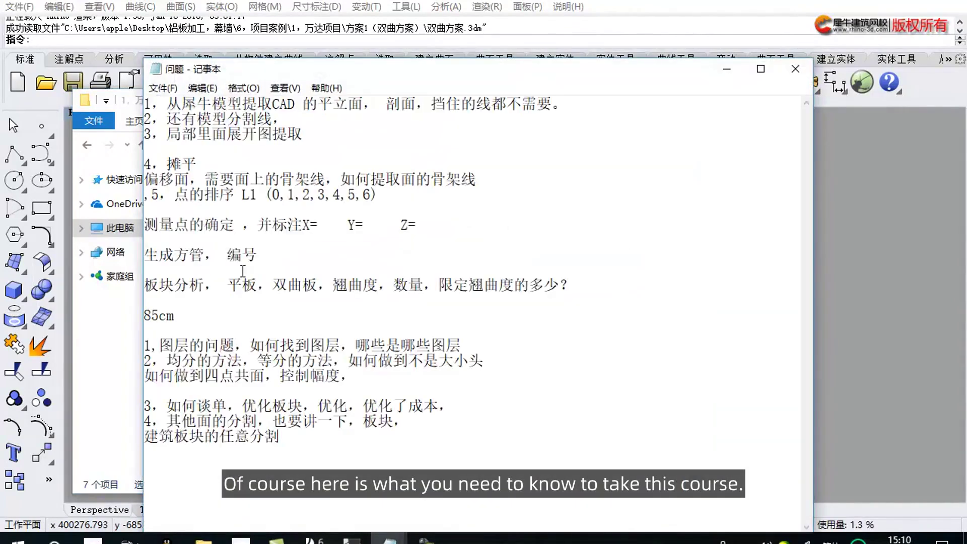
left_click_drag(290, 436, 201, 98)
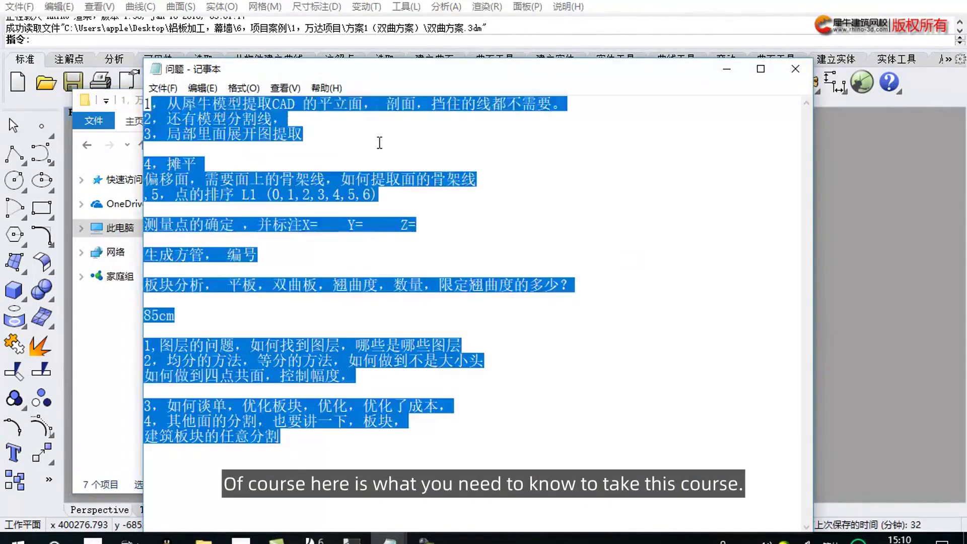
left_click(377, 142)
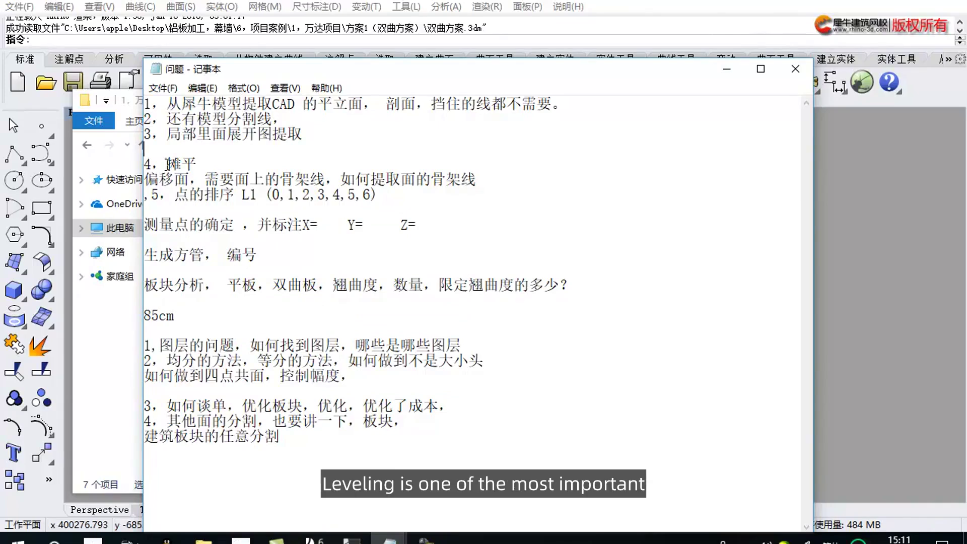
left_click_drag(169, 160, 219, 161)
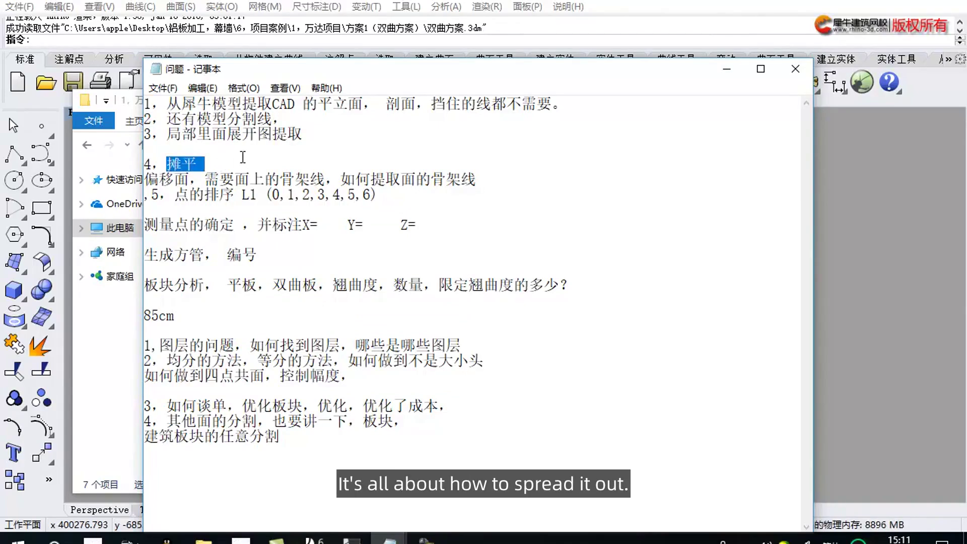
left_click(727, 69)
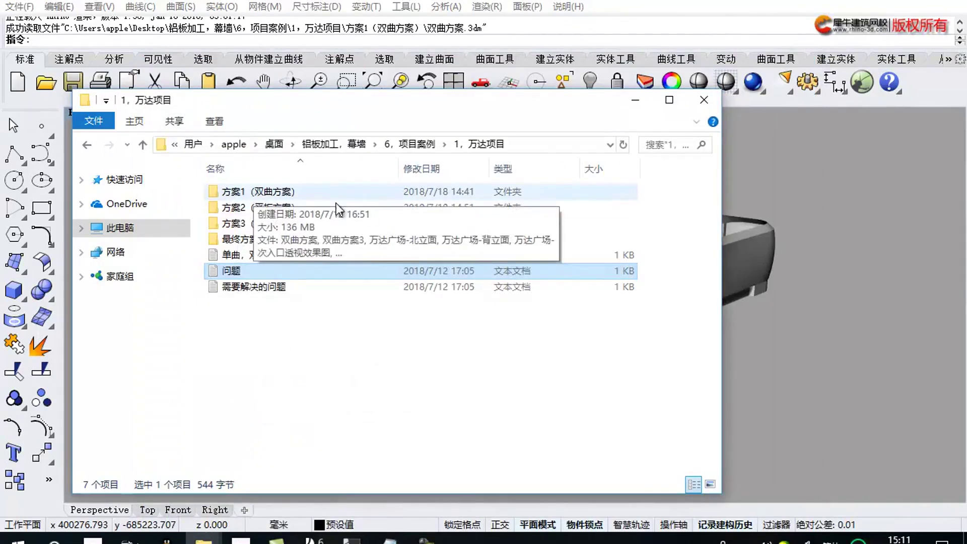
Step: Open the "万达广场-北立面" rendering from the "方案1（双曲方案）" folder
left_click(277, 196)
double_click(277, 196)
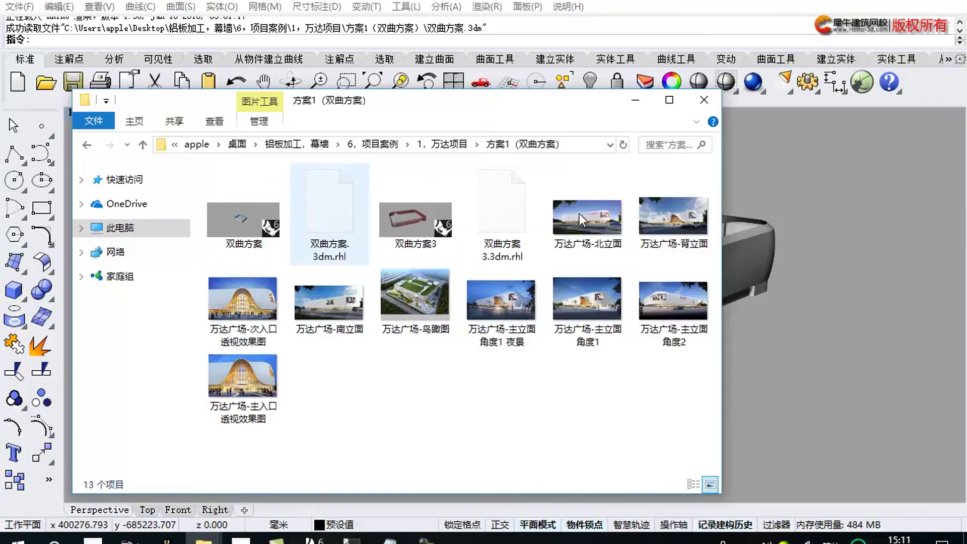
left_click(597, 208)
double_click(597, 208)
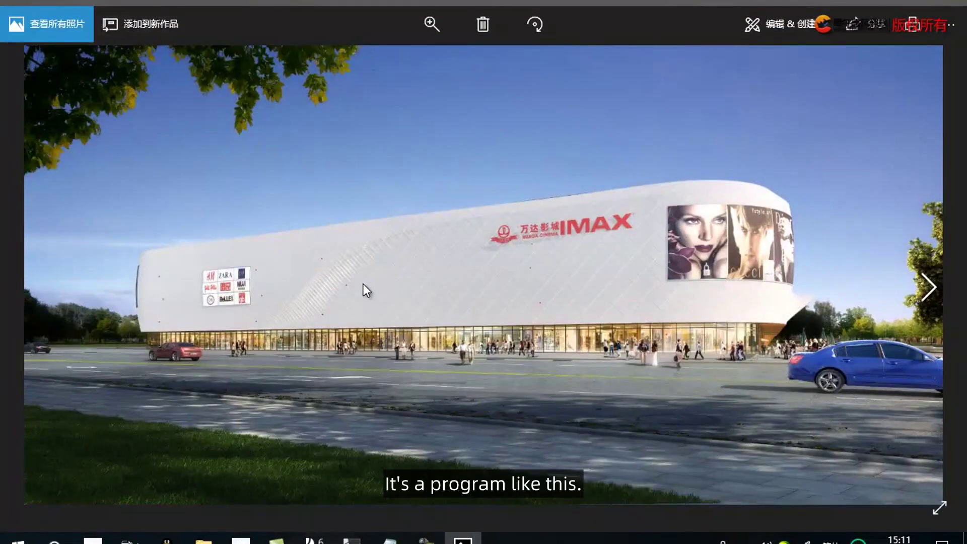
Step: Browse the other Wanda Plaza renderings of the double-curved scheme and close the image viewer
key("Right")
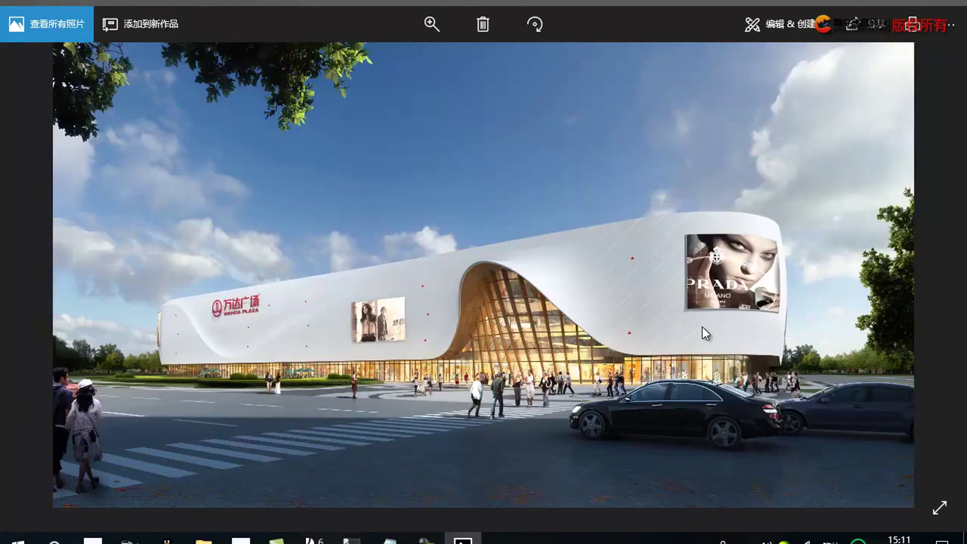
key("Right")
key("Right")
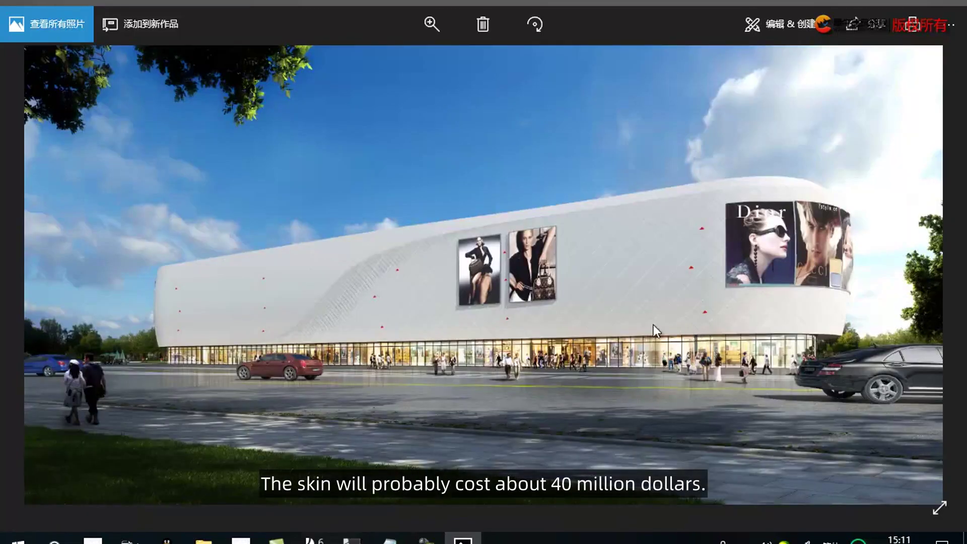
key("Right")
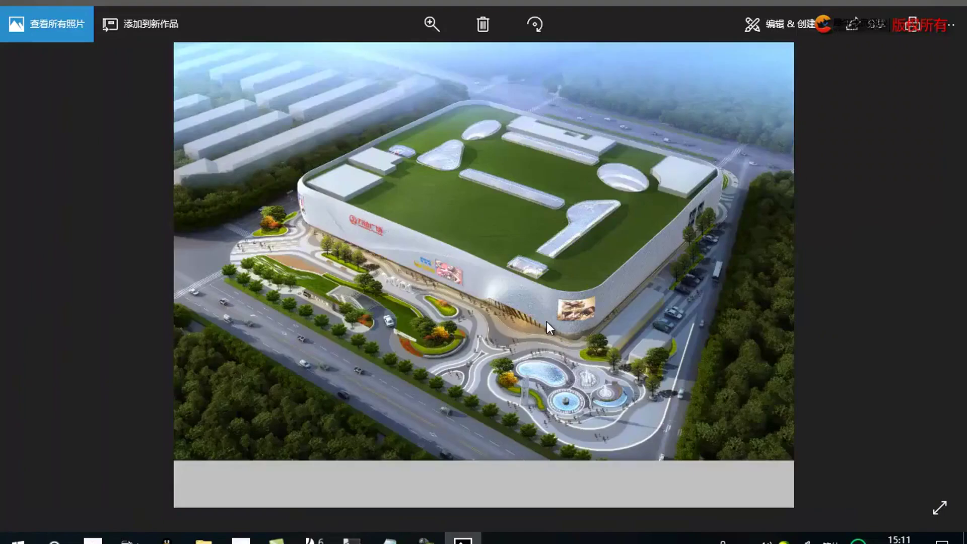
key("Right")
key("Right")
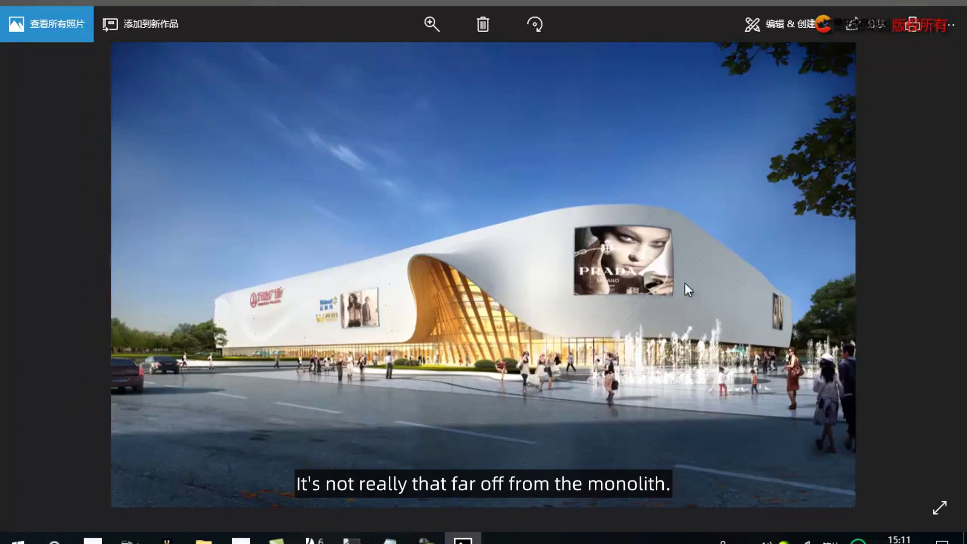
key("Right")
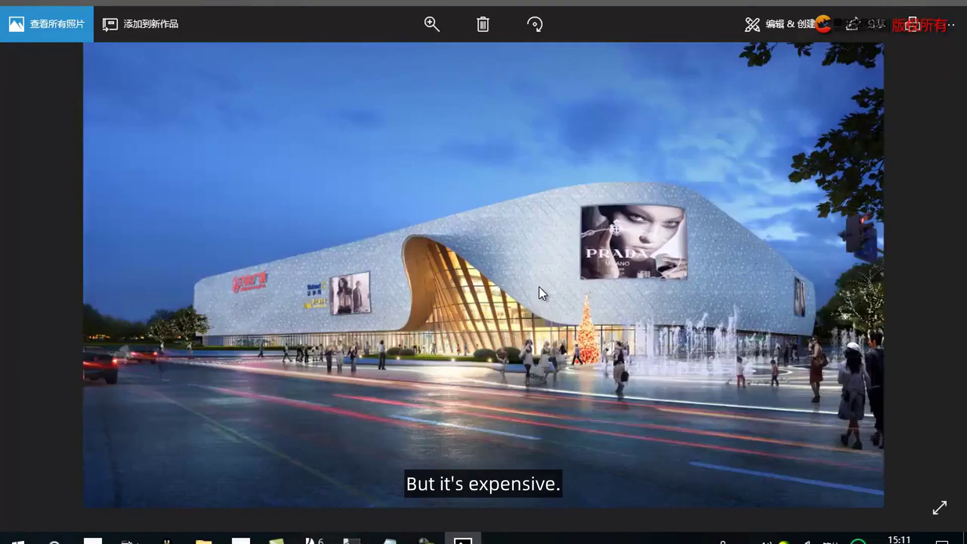
key("Right")
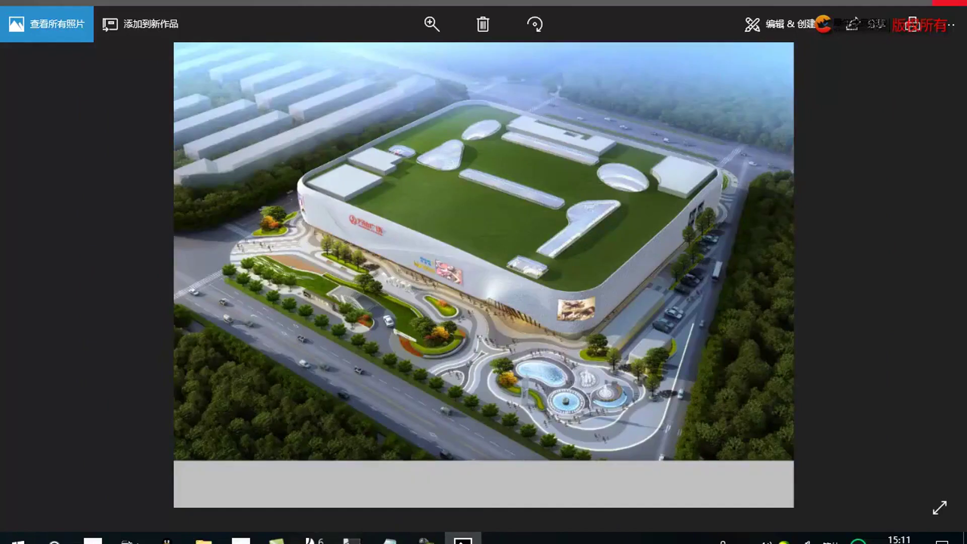
left_click(951, 4)
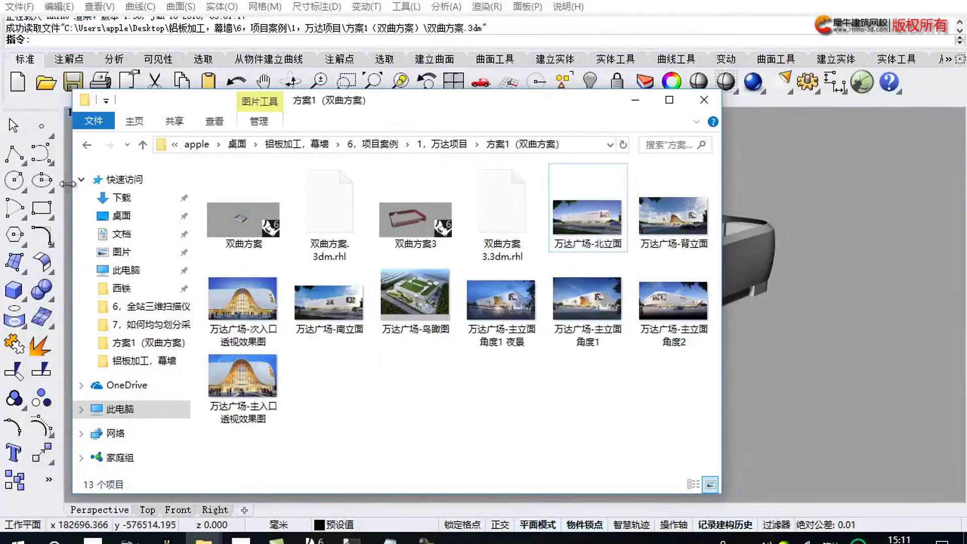
Step: Return to the double-curved model in Rhino, set the Perspective view to shaded display, and inspect the facade's corner and side panels
left_click(808, 213)
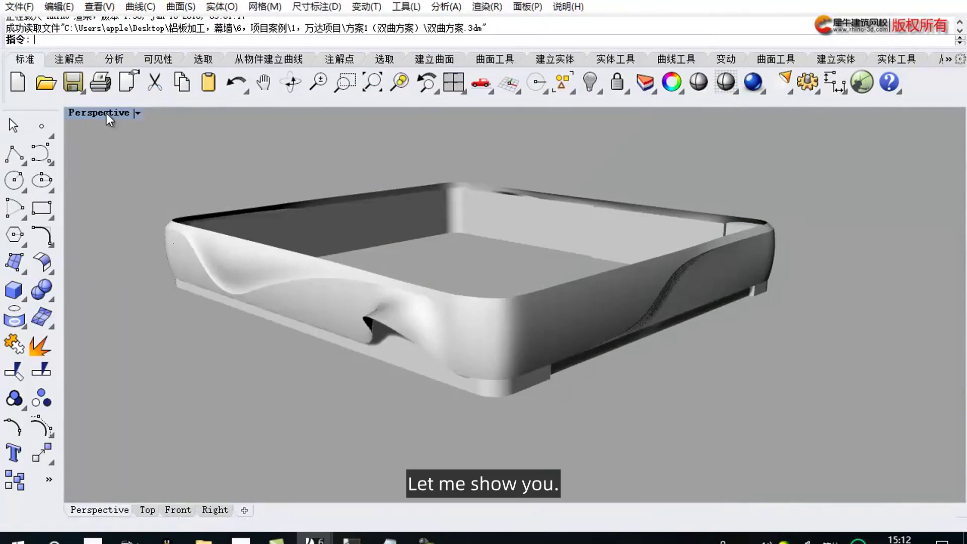
left_click(107, 113)
left_click(179, 86)
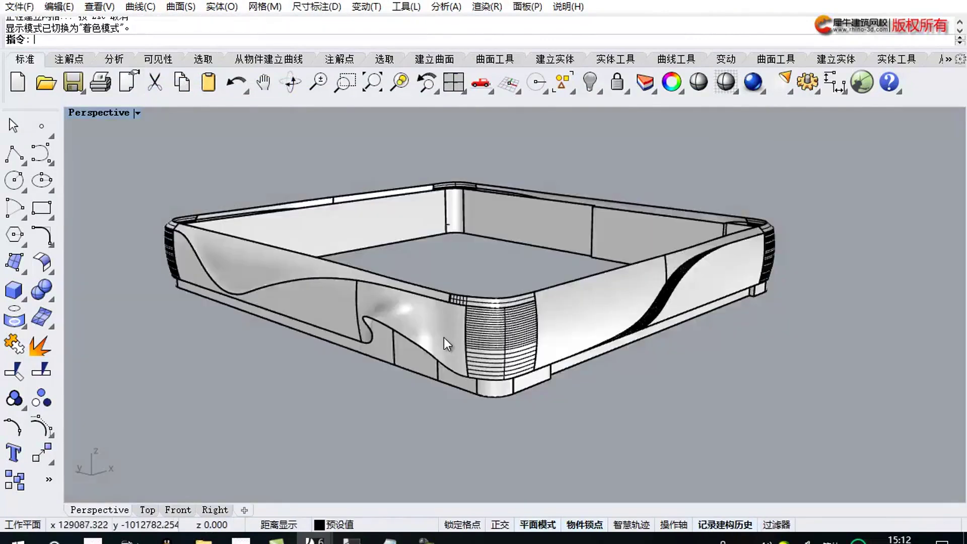
scroll(434, 335, "up", 2)
scroll(505, 331, "up", 1)
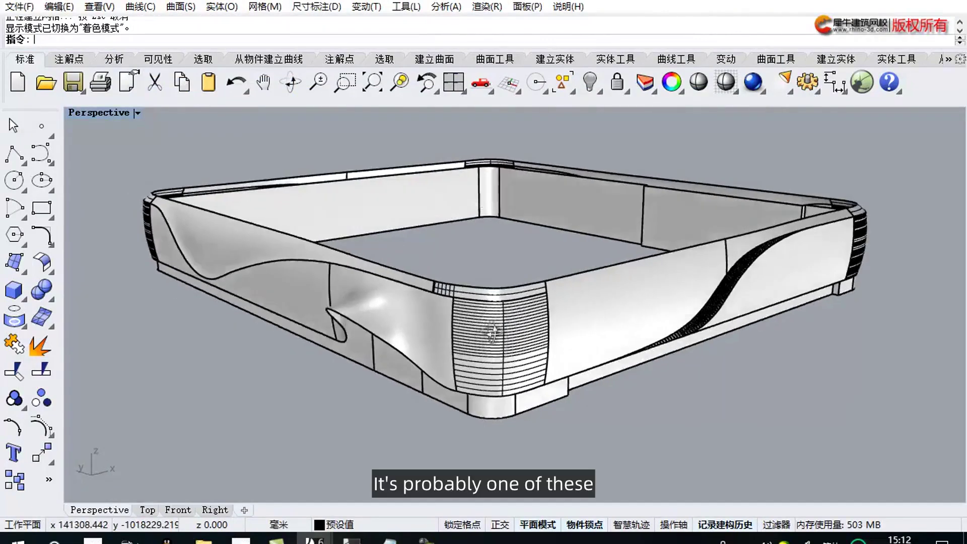
scroll(604, 323, "up", 2)
scroll(695, 339, "up", 3)
scroll(560, 301, "down", 10)
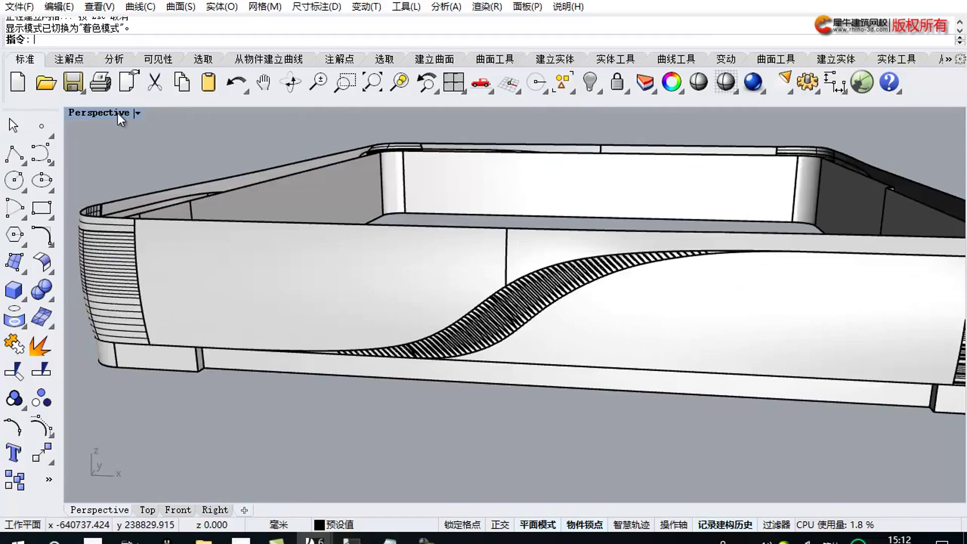
Step: Set the Perspective view to rendered display and examine the curved facade, entrance arch and wave forms from several sides
left_click(117, 113)
left_click(189, 101)
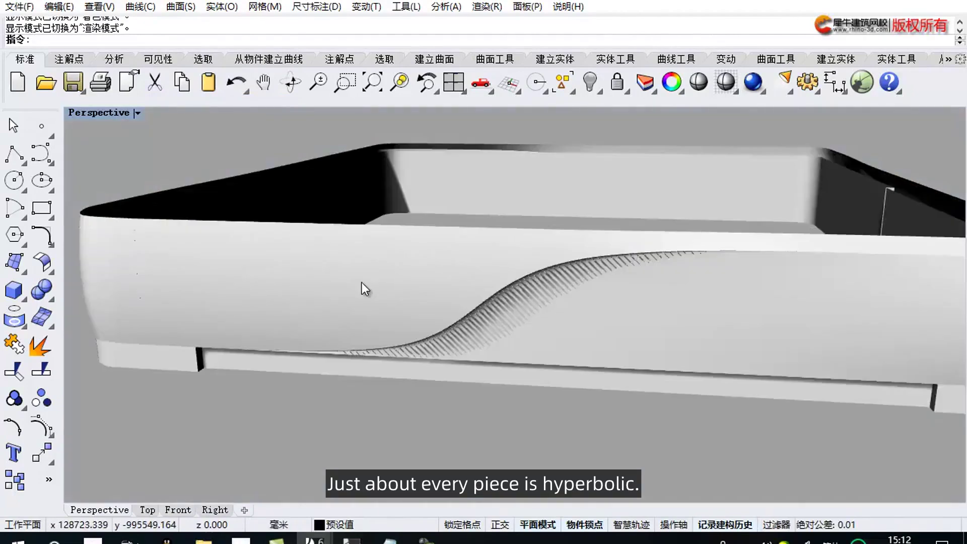
right_click_drag(361, 283, 532, 292)
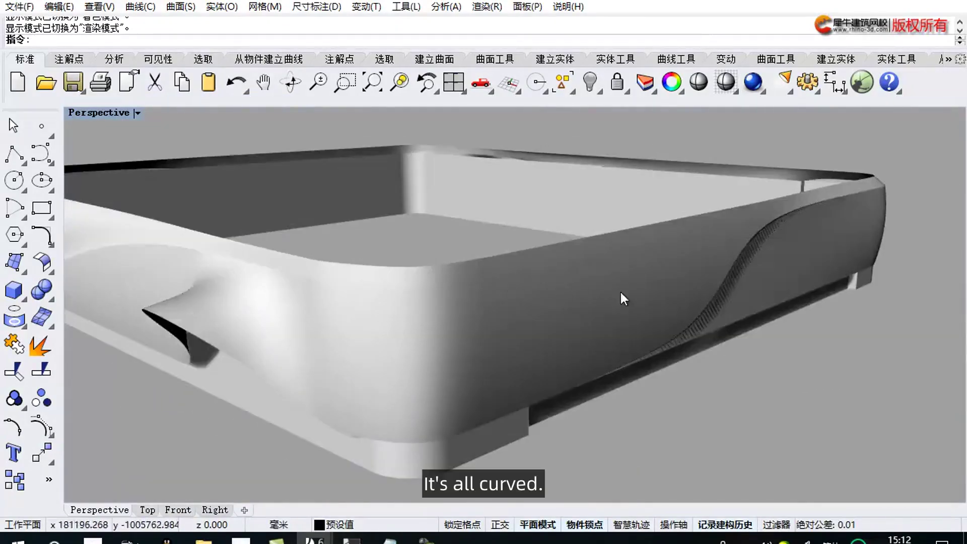
right_click_drag(351, 365, 418, 355)
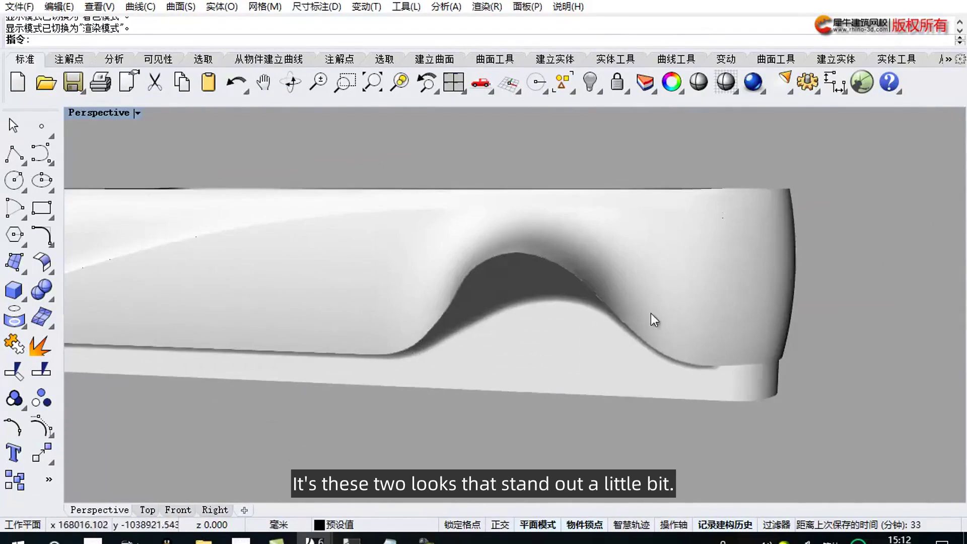
right_click_drag(656, 312, 594, 295)
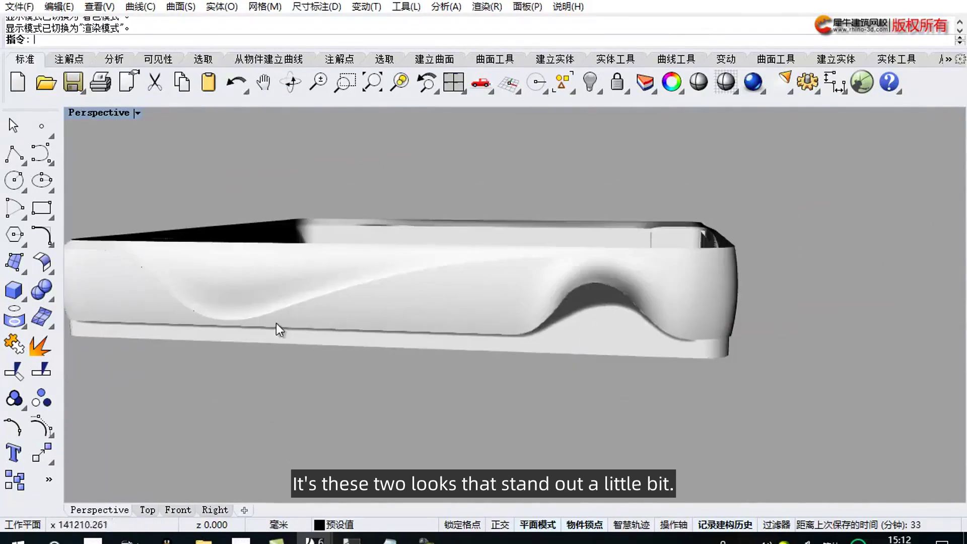
right_click_drag(441, 322, 492, 318)
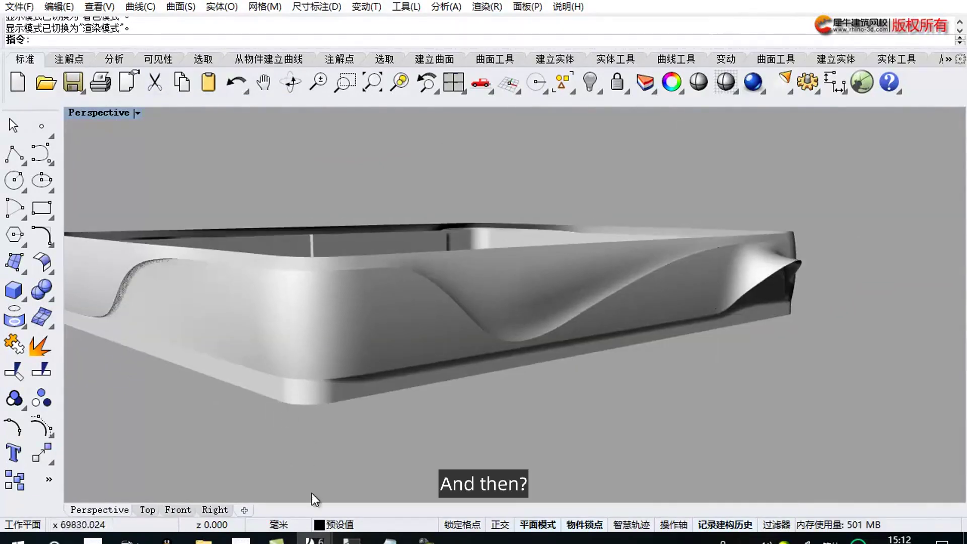
Step: Switch to the file window and open the "方案2（平板方案）" folder of the Wanda project
mouse_move(204, 539)
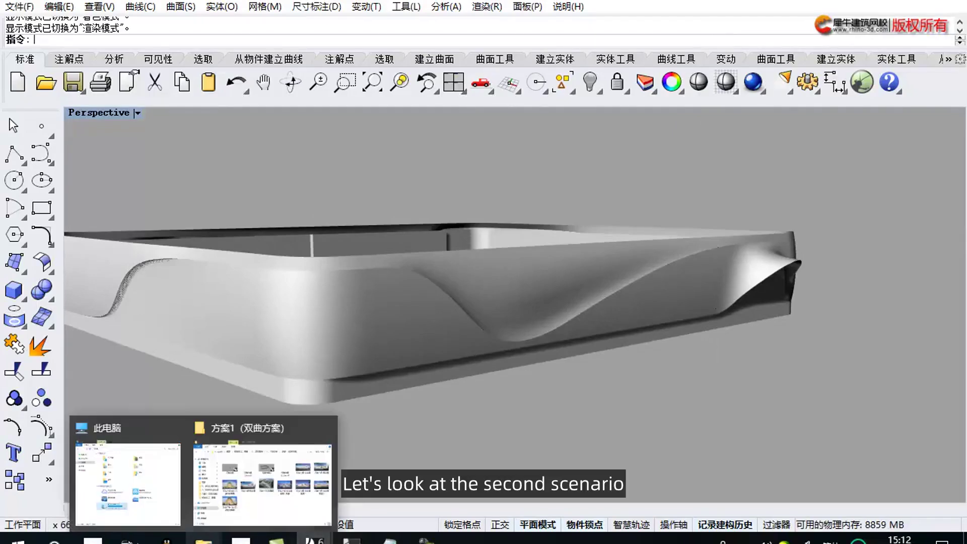
left_click(259, 497)
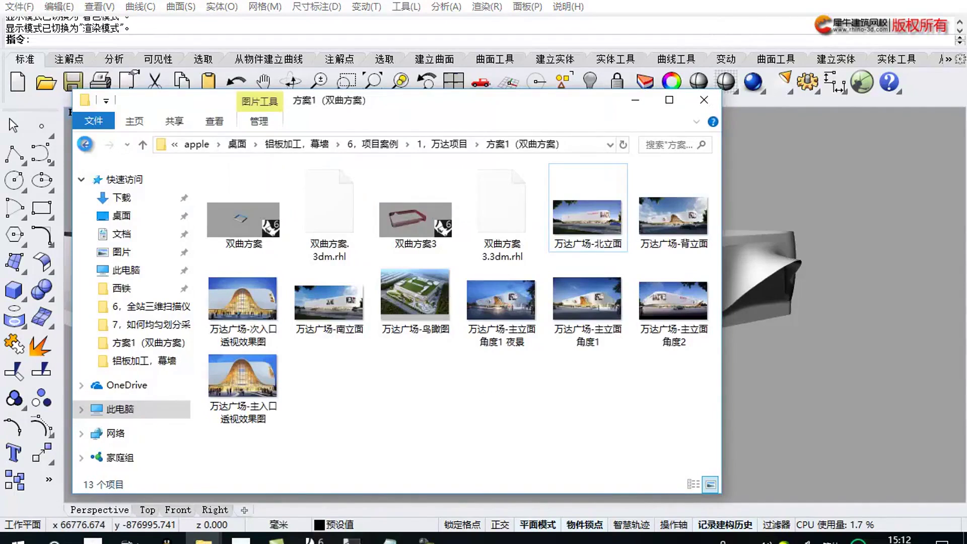
left_click(85, 144)
double_click(261, 208)
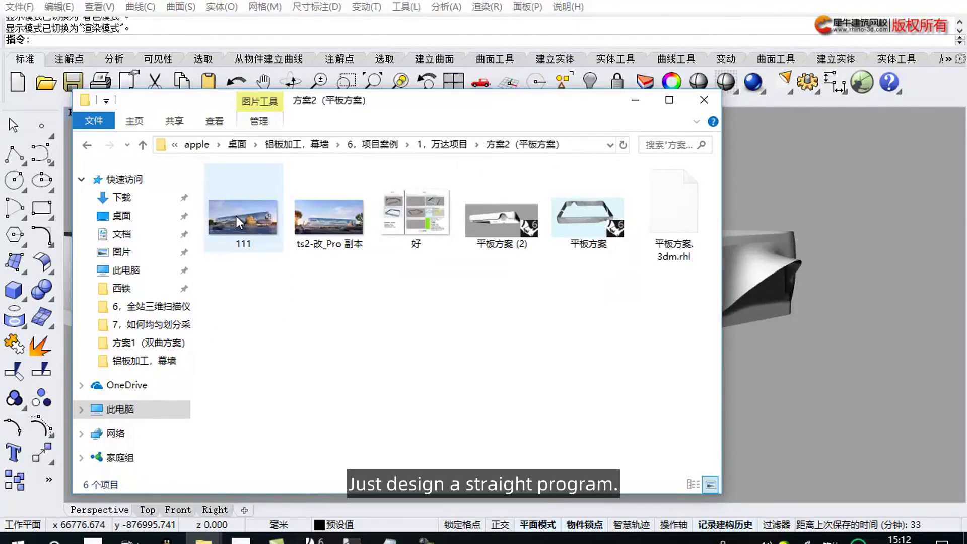
Step: Switch to the Rhino window with the "平板方案" model and examine its panelized facade from a lower angle
mouse_move(351, 540)
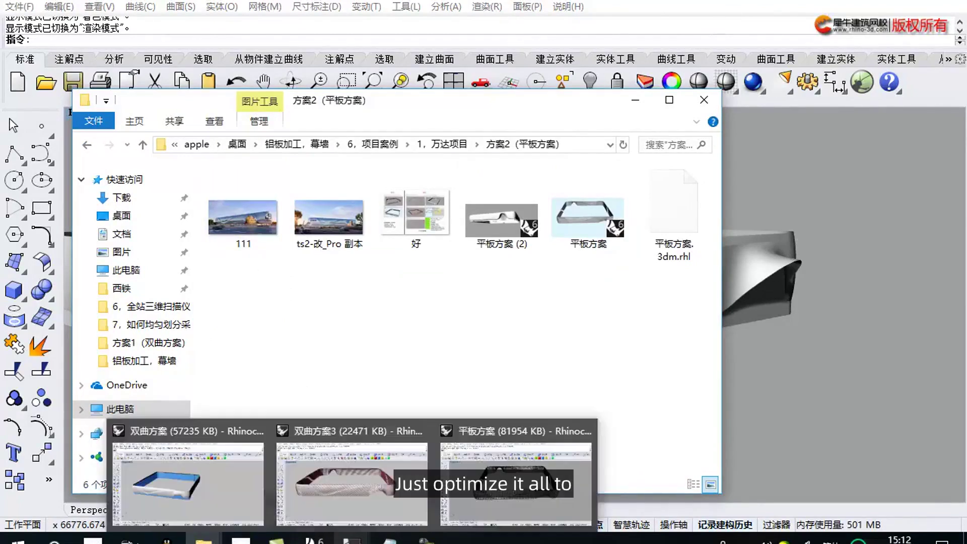
left_click(496, 496)
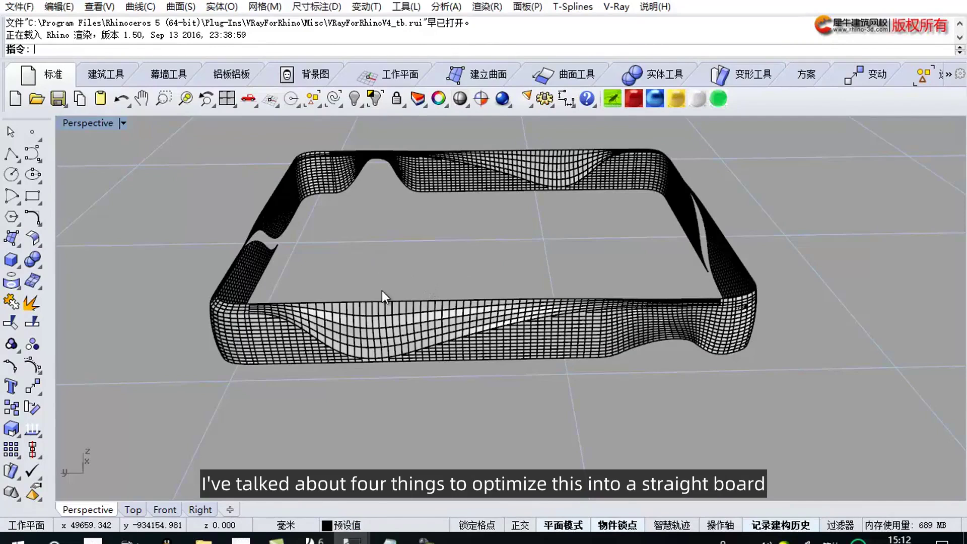
right_click_drag(383, 287, 442, 282)
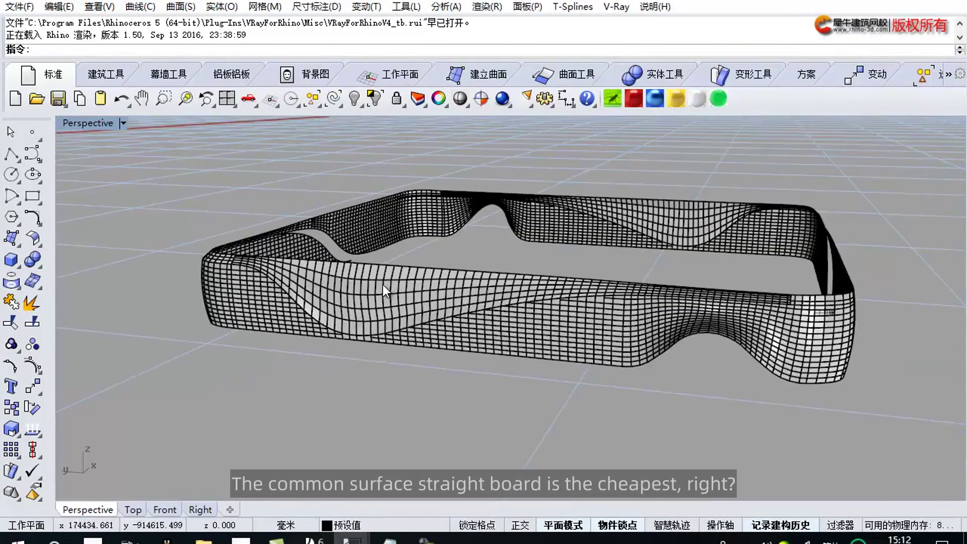
Step: Examine the flat-panel facade in rendered display from several angles and return the Perspective view to shaded display
left_click(90, 126)
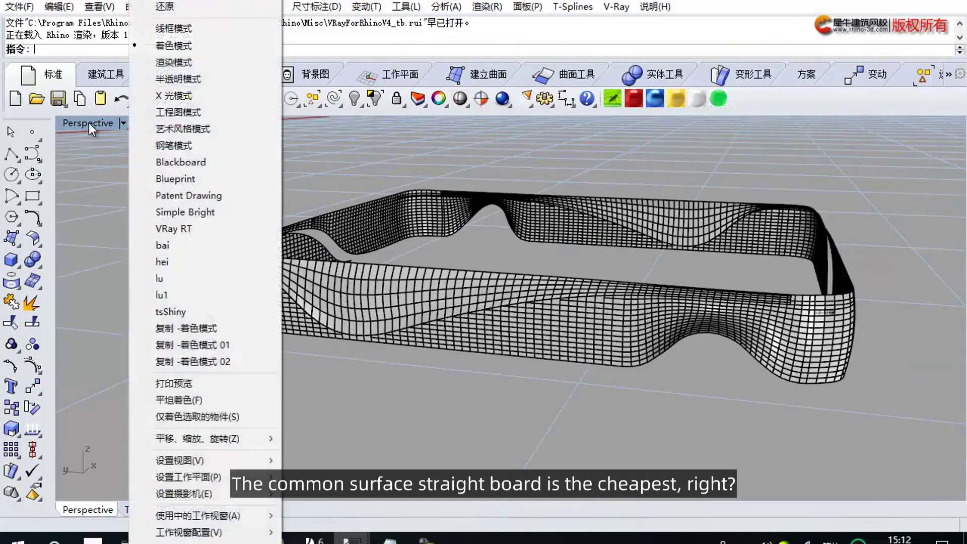
left_click(167, 62)
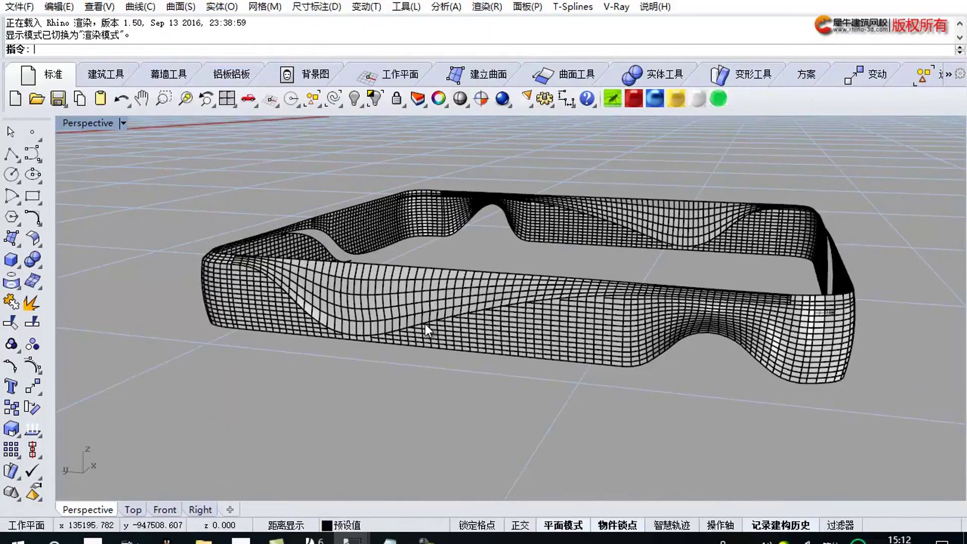
scroll(410, 315, "up", 2)
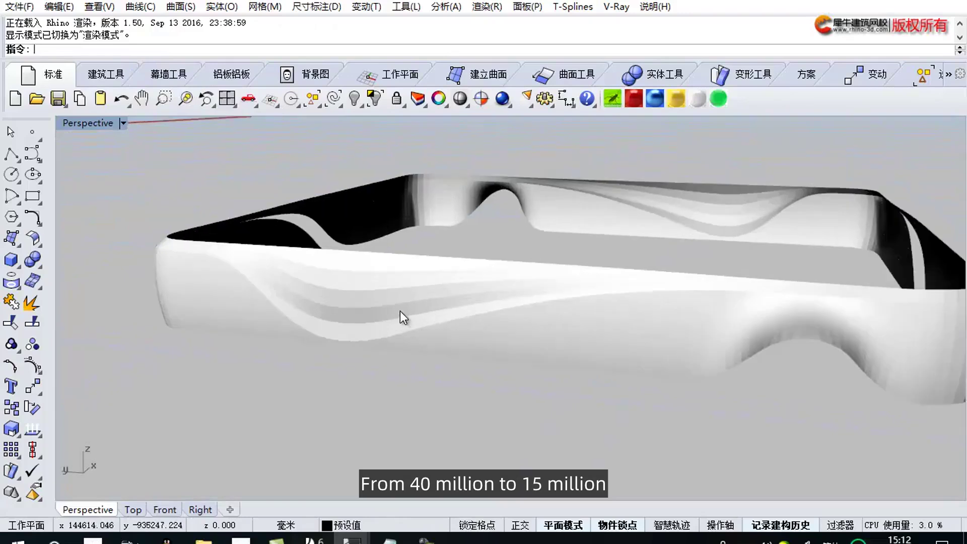
mouse_move(578, 330)
right_mouse_down()
mouse_move(621, 331)
mouse_move(567, 331)
right_mouse_up()
scroll(246, 307, "down", 2)
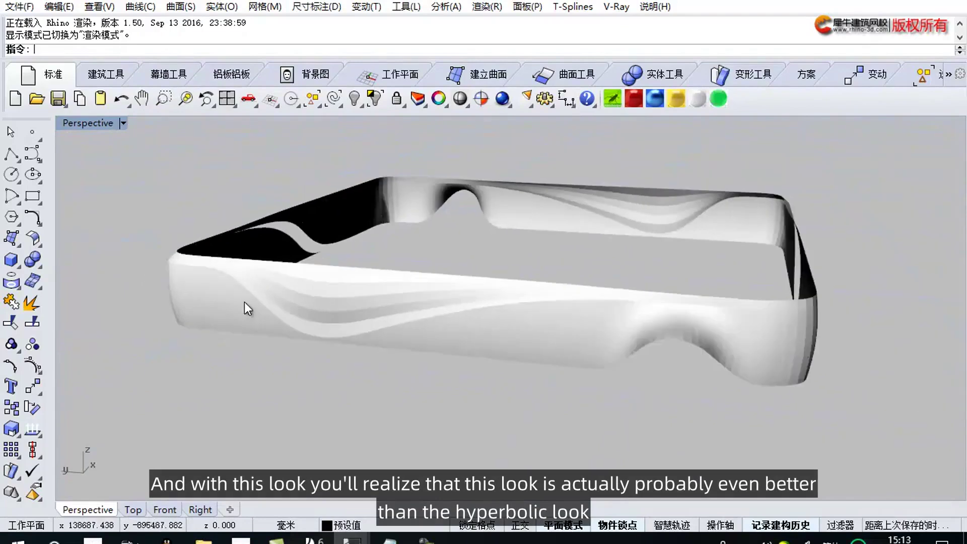
right_click_drag(503, 324, 501, 323)
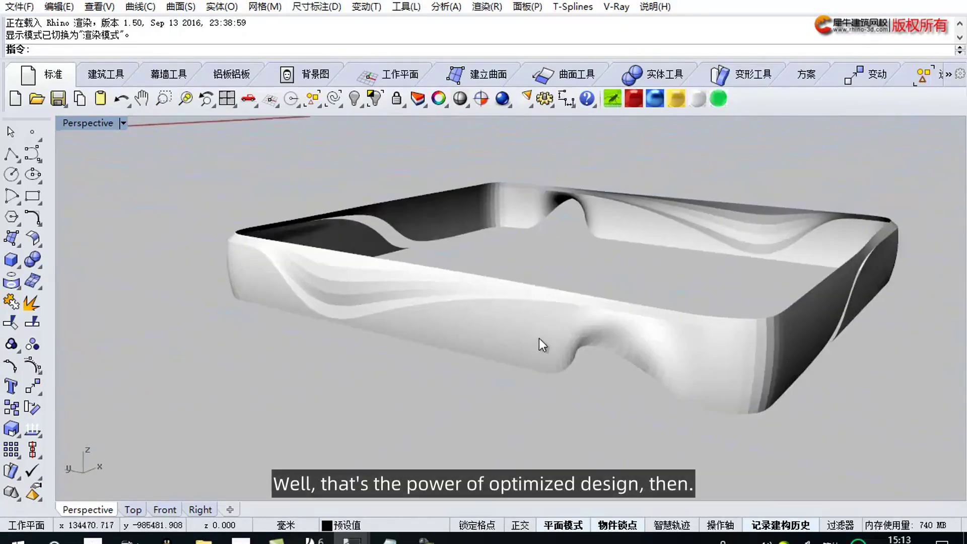
scroll(529, 337, "up", 2)
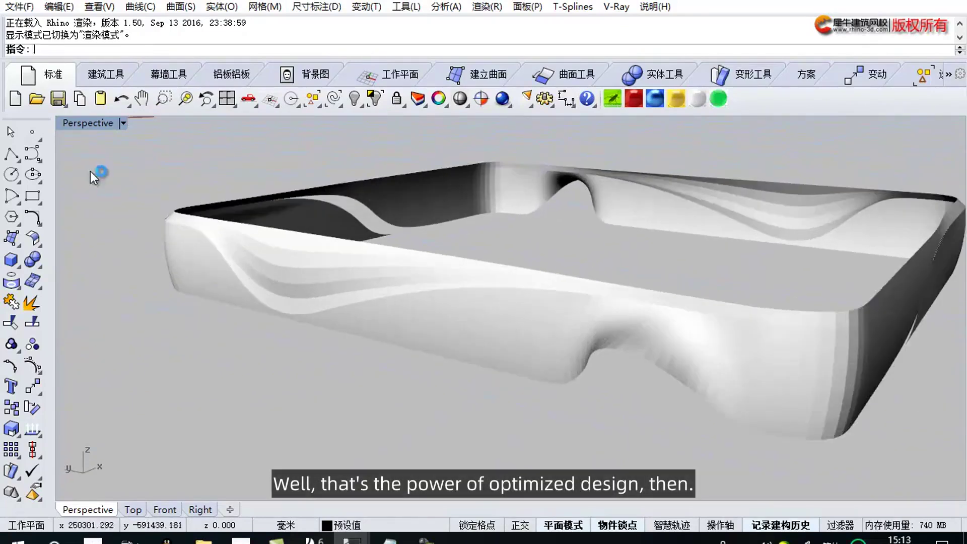
left_click(78, 121)
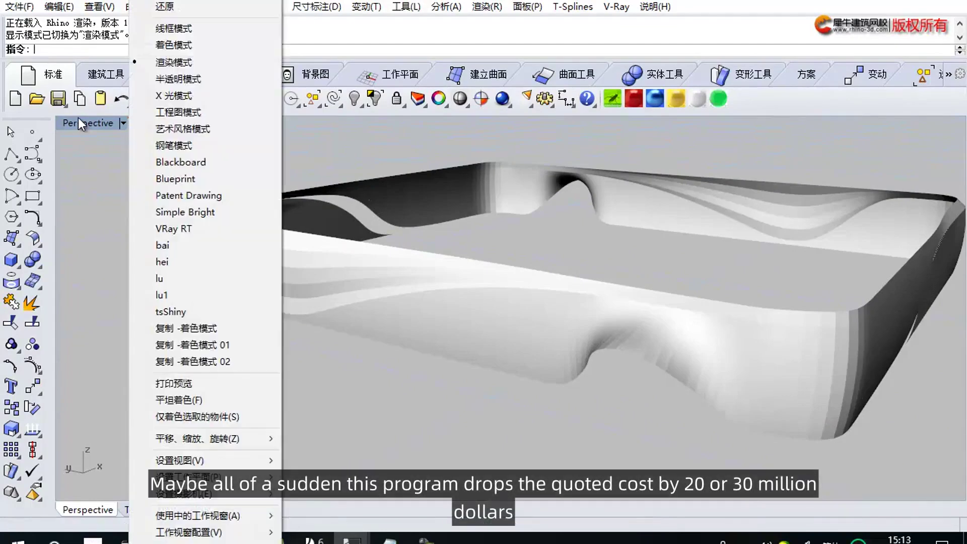
left_click(172, 45)
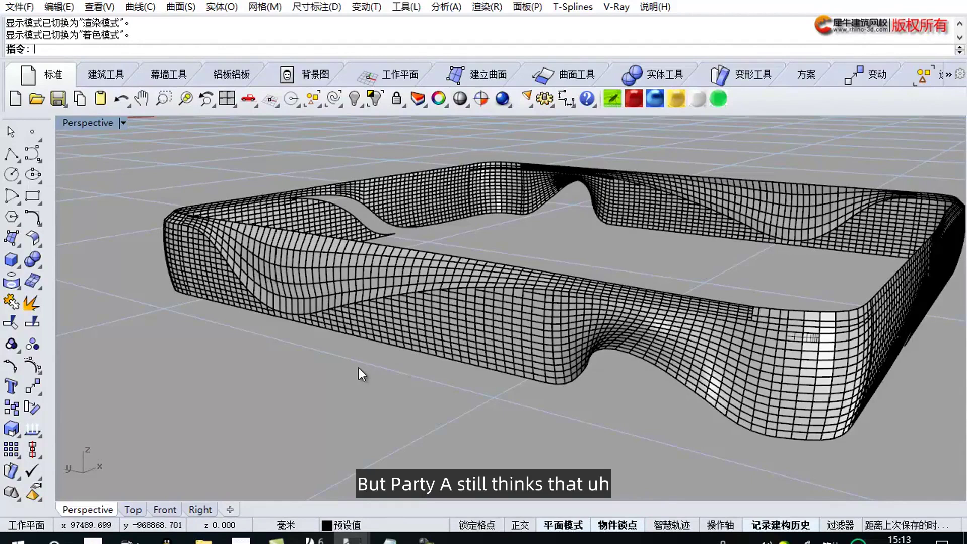
Step: Switch to the "方案2（平板方案）" folder, open rendering "111" and advance to the comparison sheet of 原方案 and 调整后
mouse_move(204, 540)
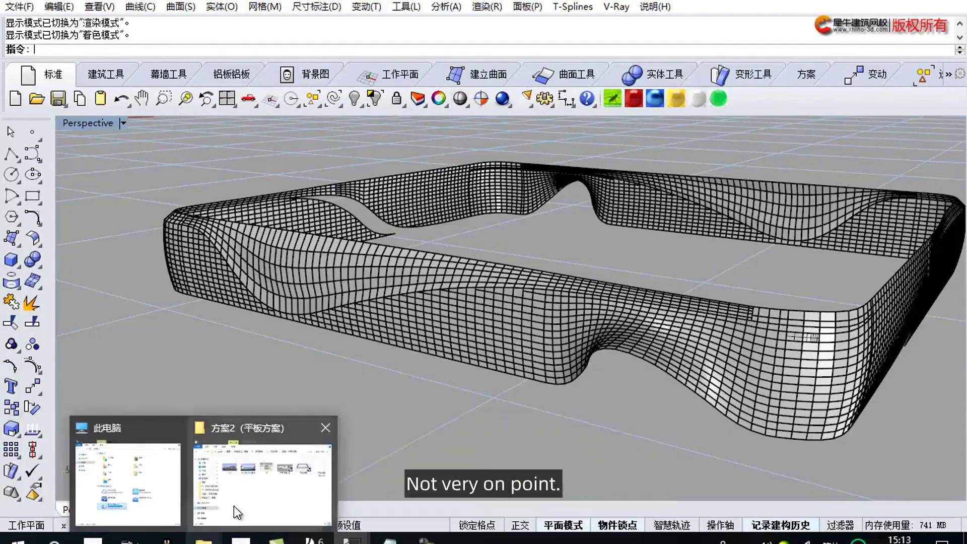
left_click(234, 506)
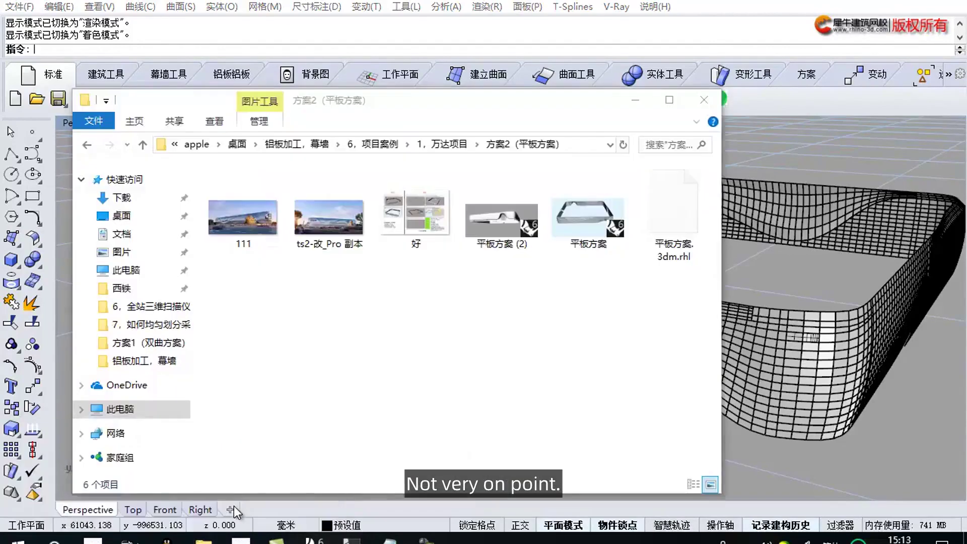
double_click(246, 225)
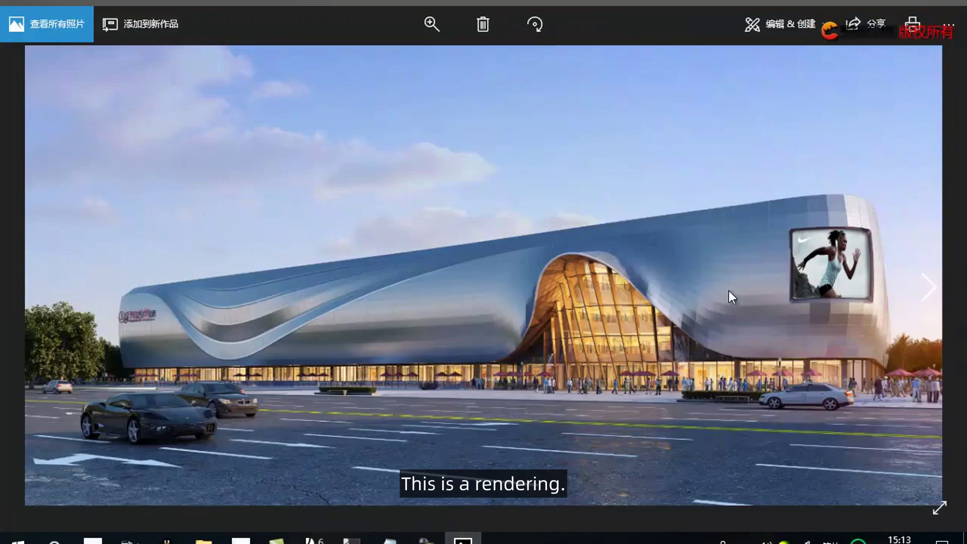
left_click(926, 291)
left_click(927, 294)
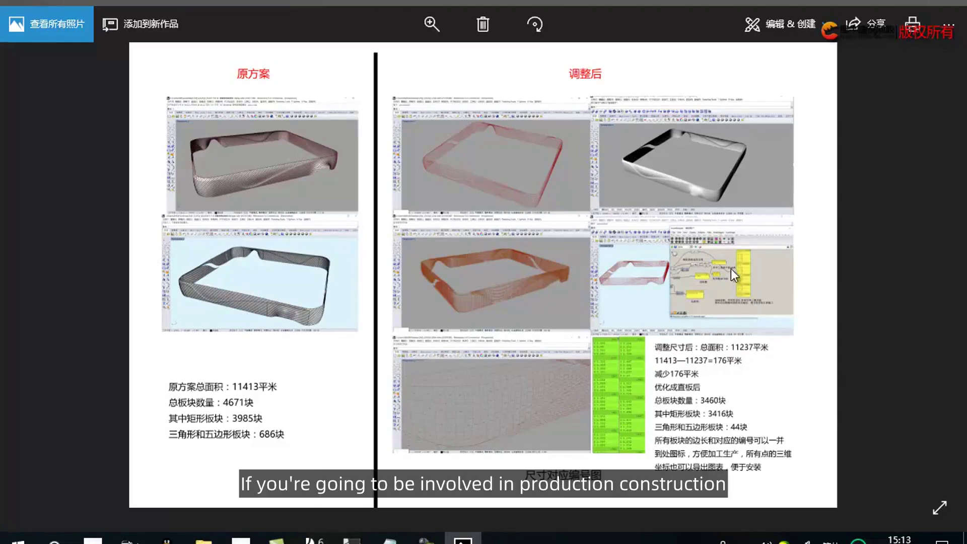
Step: Examine the comparison sheet's numbered panels, edge-length lists and Grasshopper statistics enlarged, and restore the full-sheet view
left_click(432, 24)
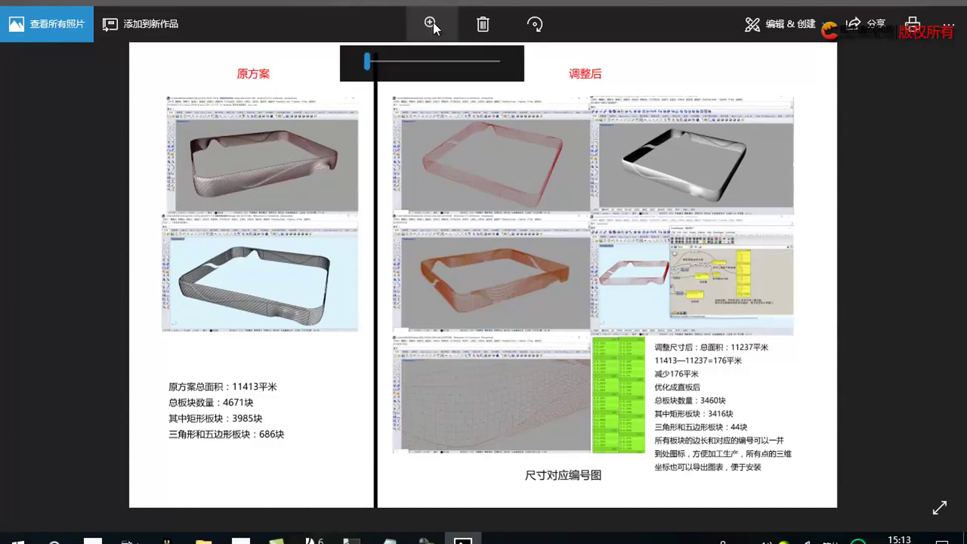
left_click_drag(371, 61, 382, 64)
left_click_drag(507, 370, 468, 254)
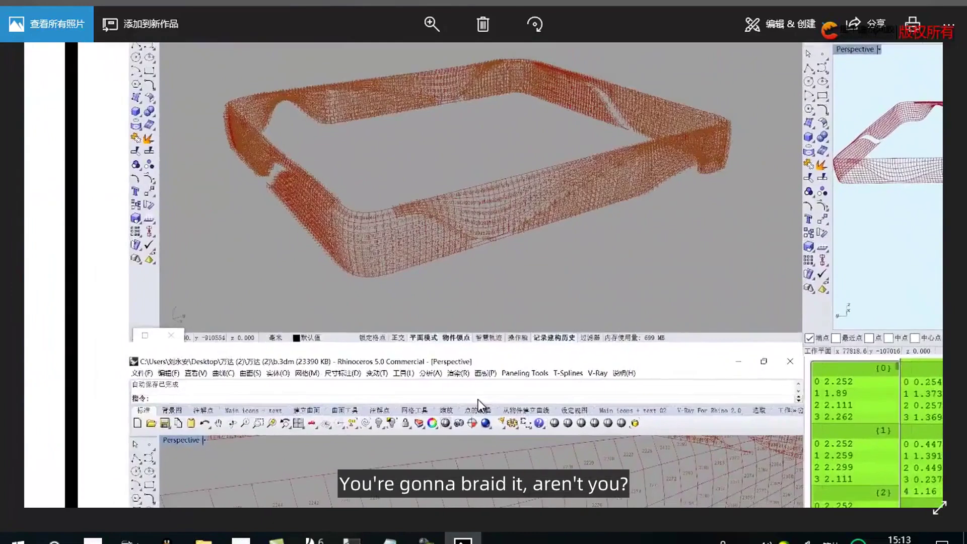
left_click_drag(478, 400, 391, 203)
left_click_drag(603, 247, 389, 391)
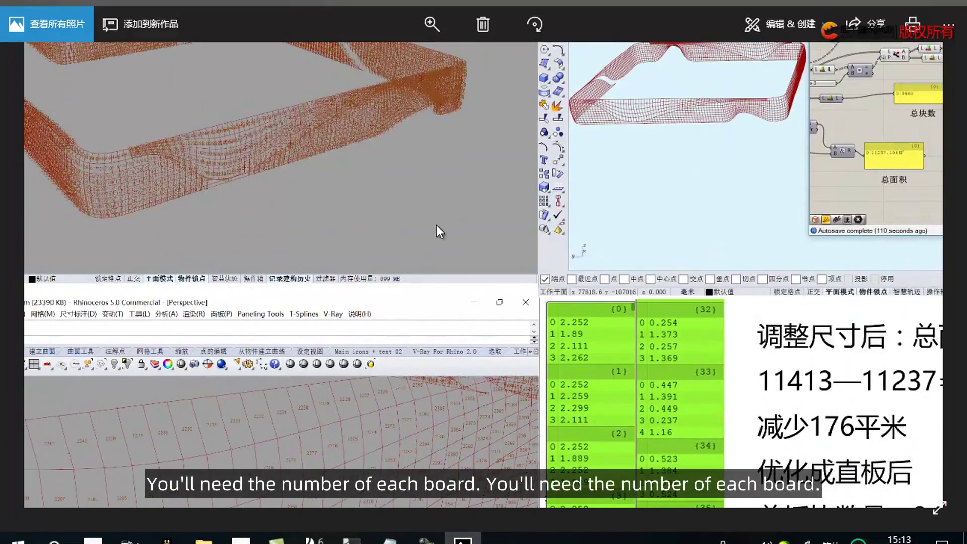
left_click_drag(682, 171, 470, 277)
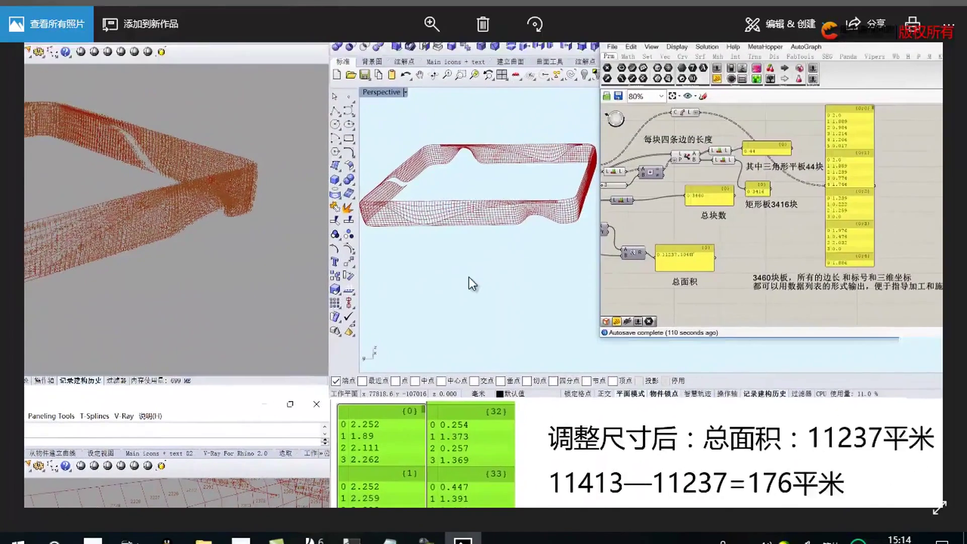
left_click_drag(653, 197, 600, 240)
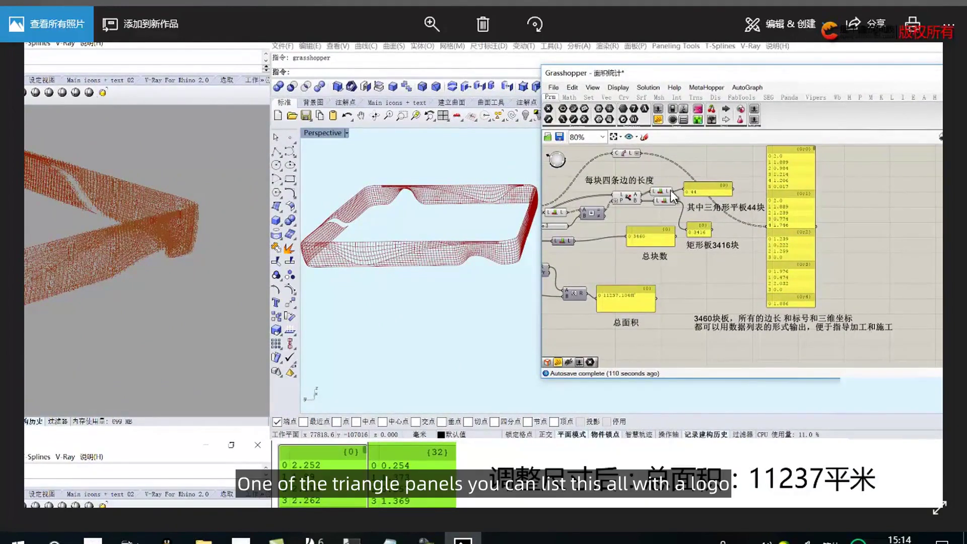
left_click(428, 20)
left_click(389, 61)
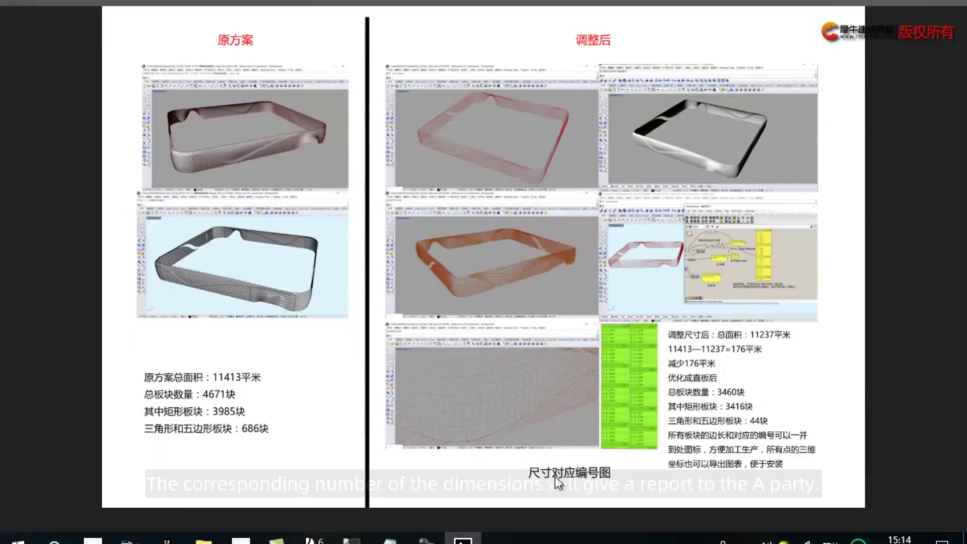
Step: Close the image viewer and open the "方案3（表皮方案）" folder of the Wanda project
left_click(949, 2)
left_click(467, 308)
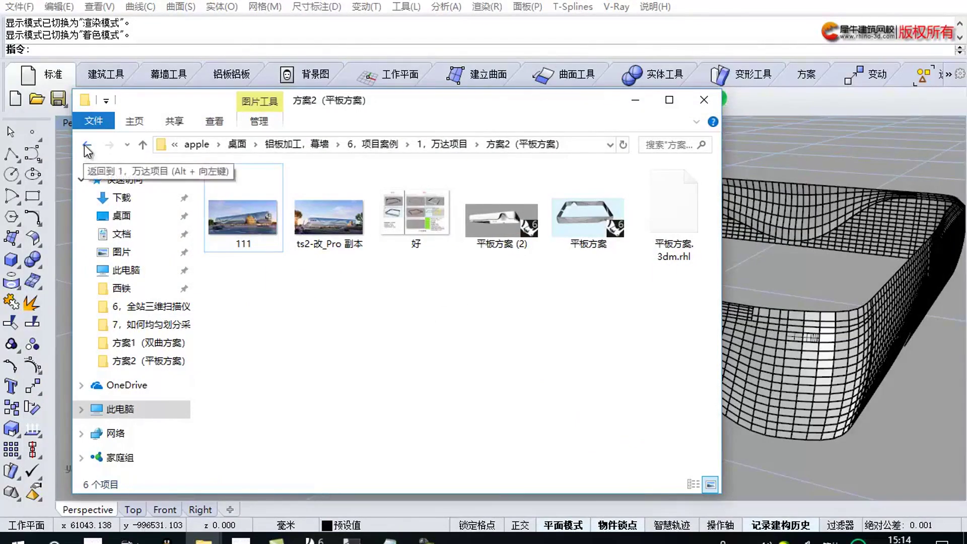
left_click(87, 147)
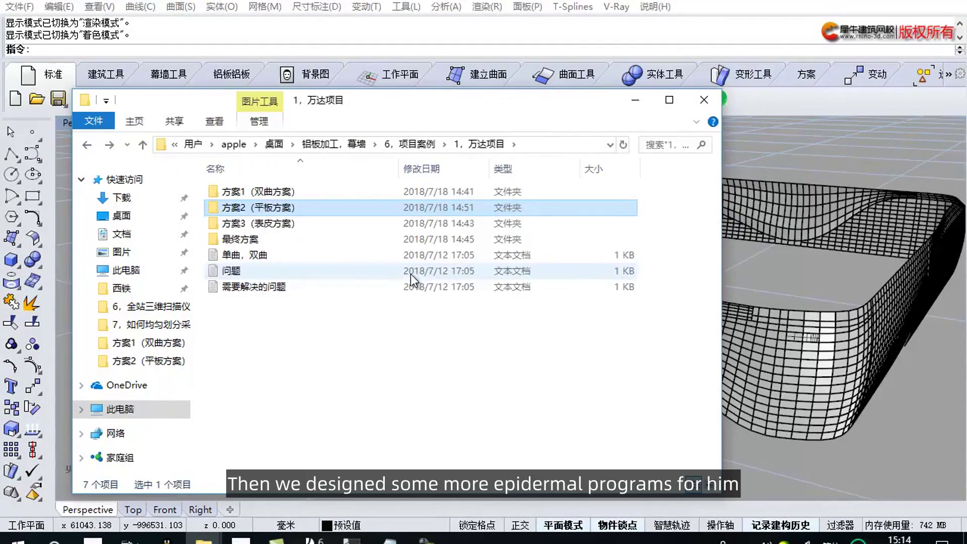
double_click(248, 223)
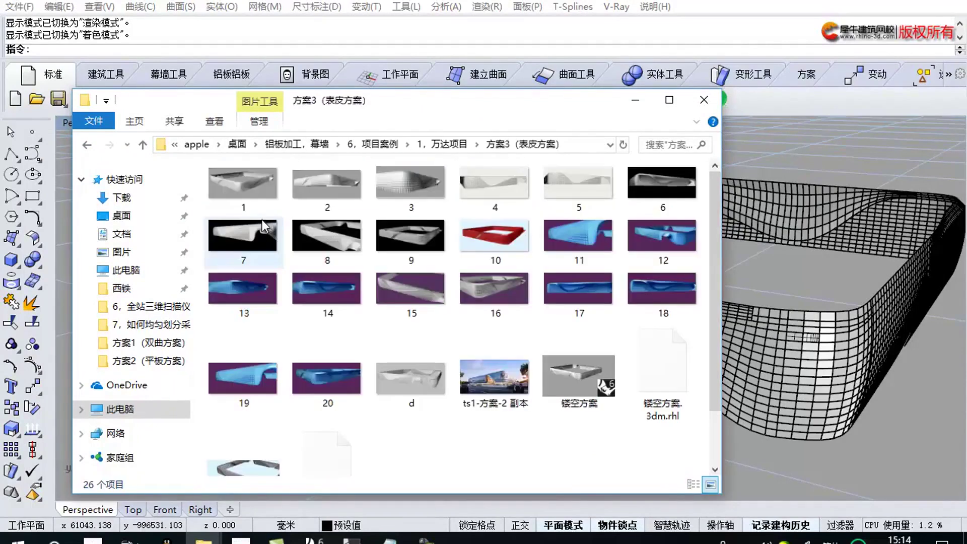
Step: Open image "1" and browse the skin scheme's model pictures through to the street rendering of the raised-panel facade
left_click(239, 182)
double_click(240, 182)
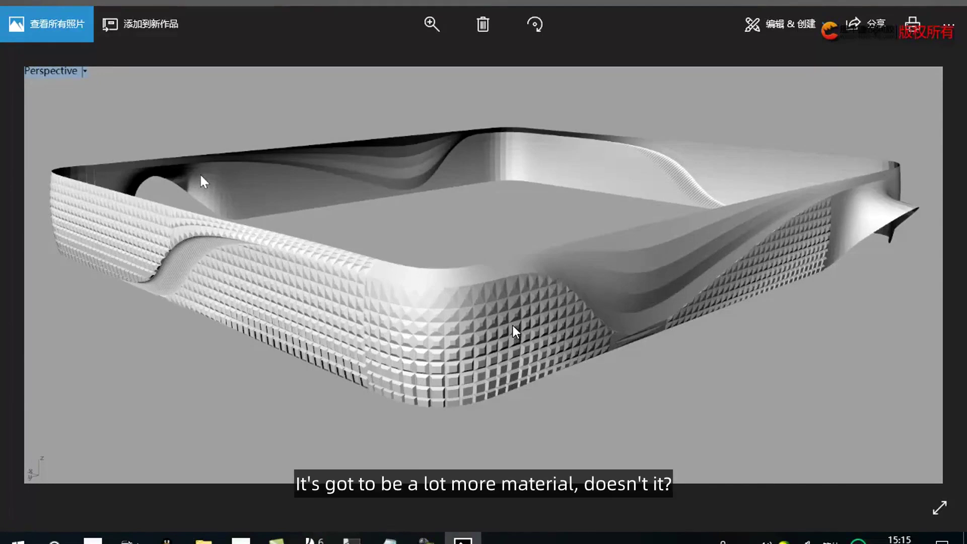
key("Right")
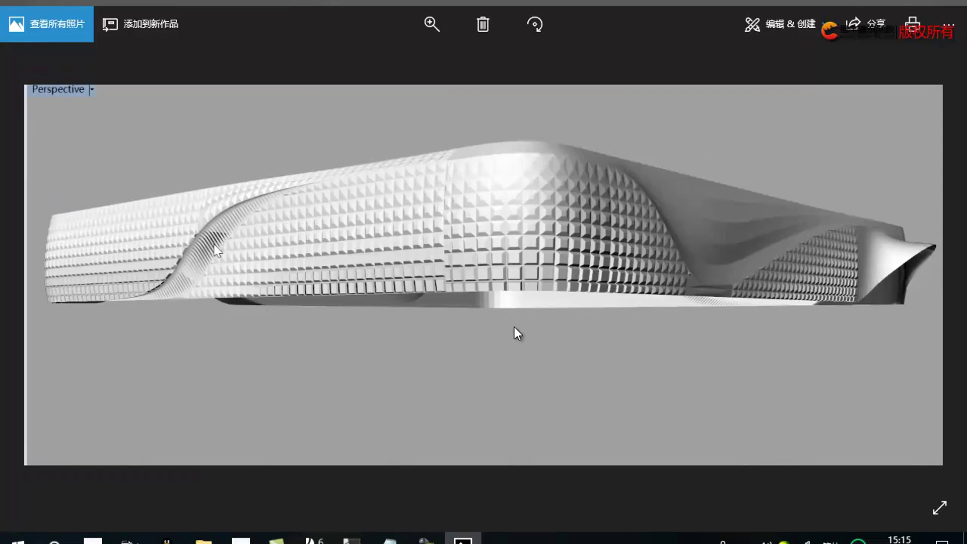
key("Right")
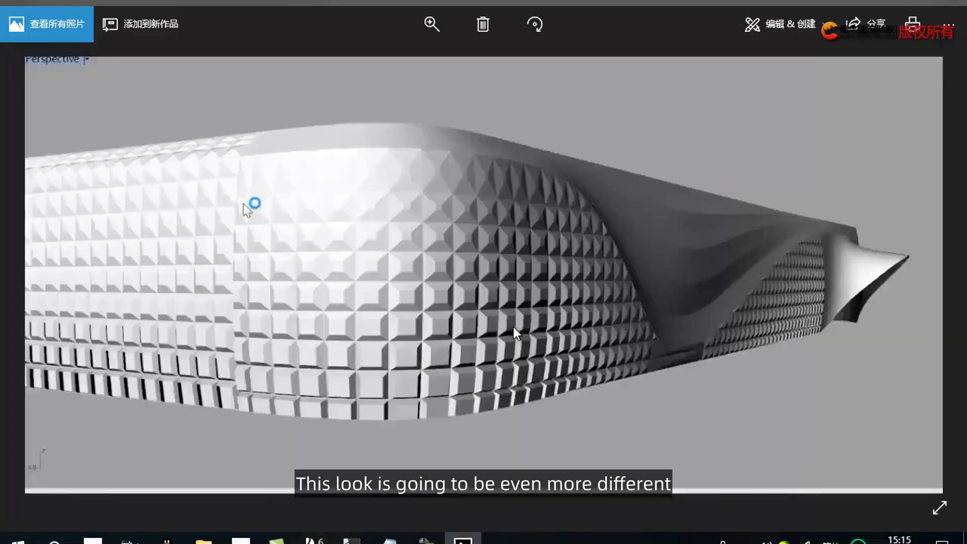
key("Right")
key("Right")
key("Right")
key("Right")
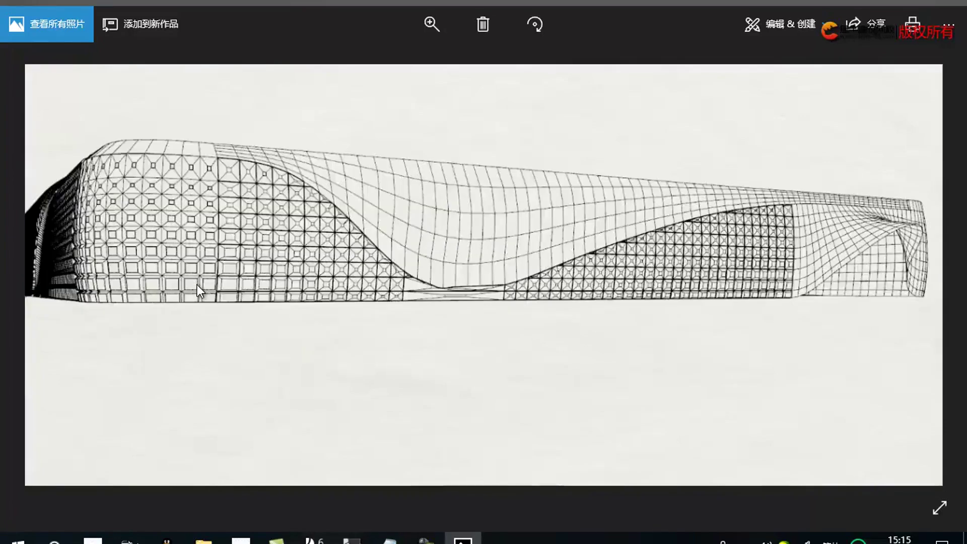
key("Right")
key("Right")
key("Right")
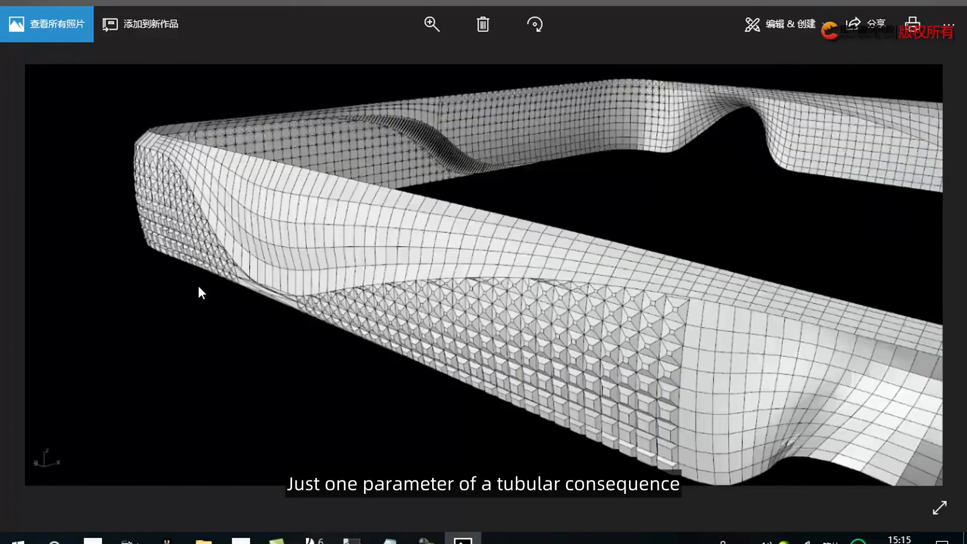
key("Right")
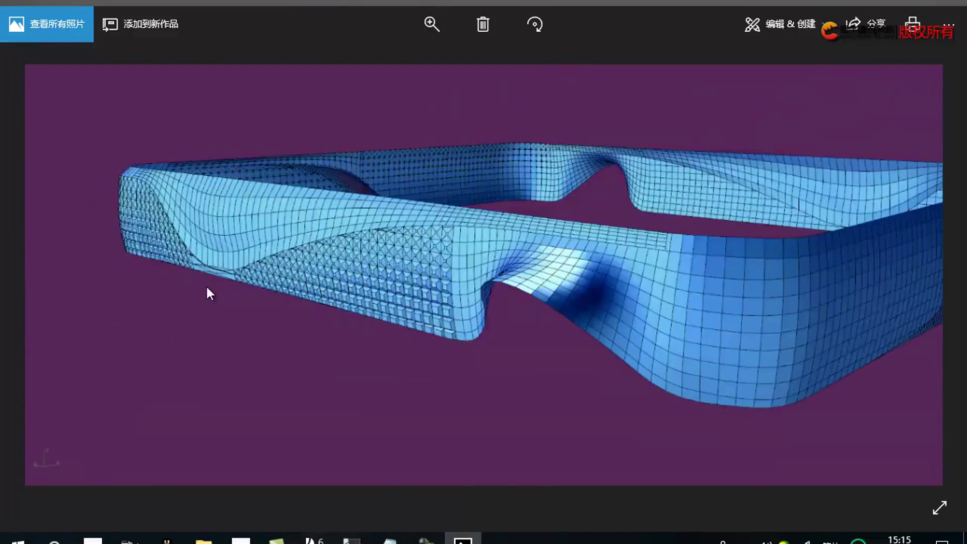
key("Right")
key("Right")
key("Right")
key("Right")
key("Right")
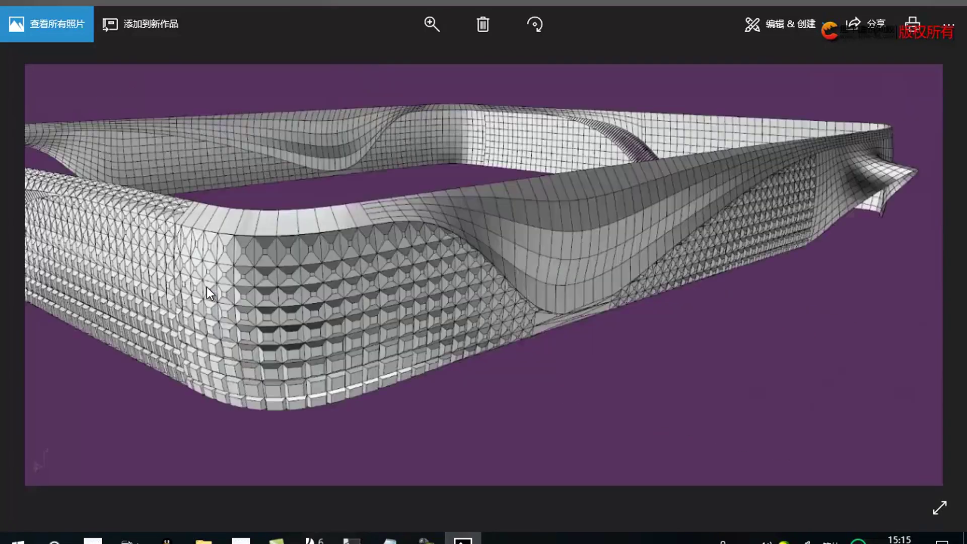
key("Right")
key("Right")
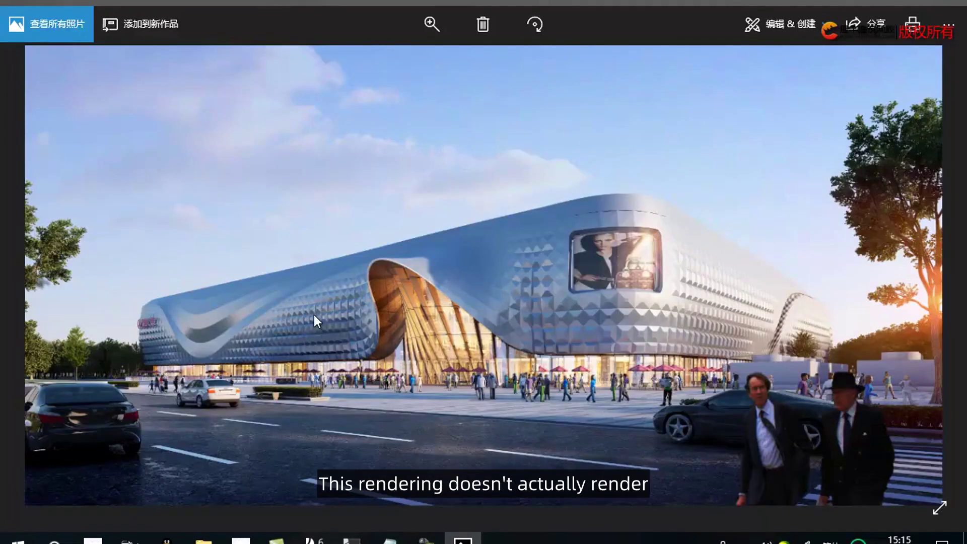
key("Right")
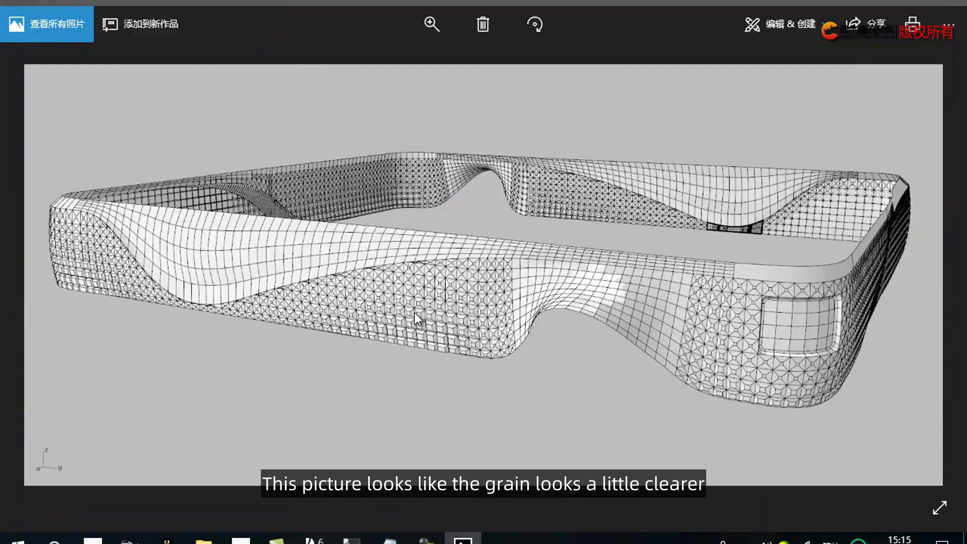
key("Left")
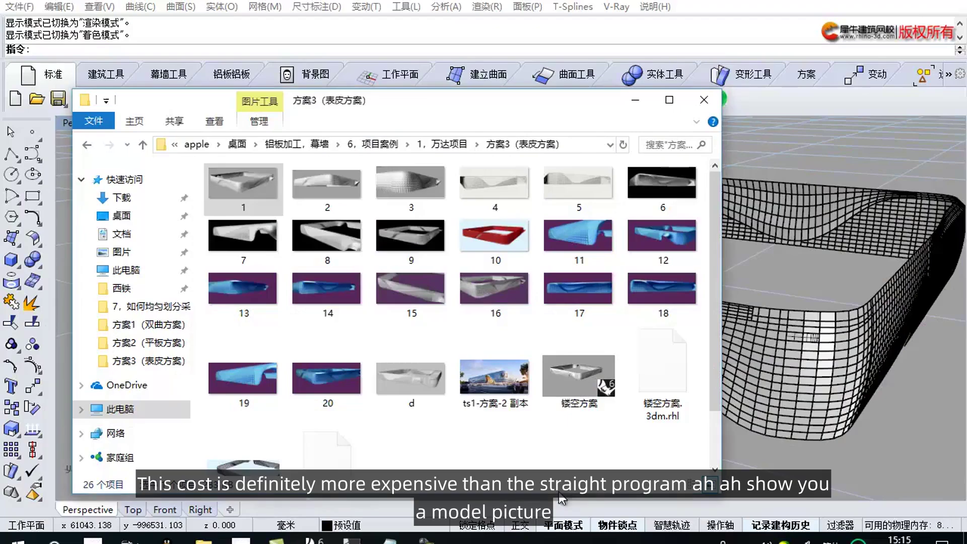
Step: Minimize the file window and switch to the Rhino window with the "镂空方案" model
scroll(506, 440, "down", 1)
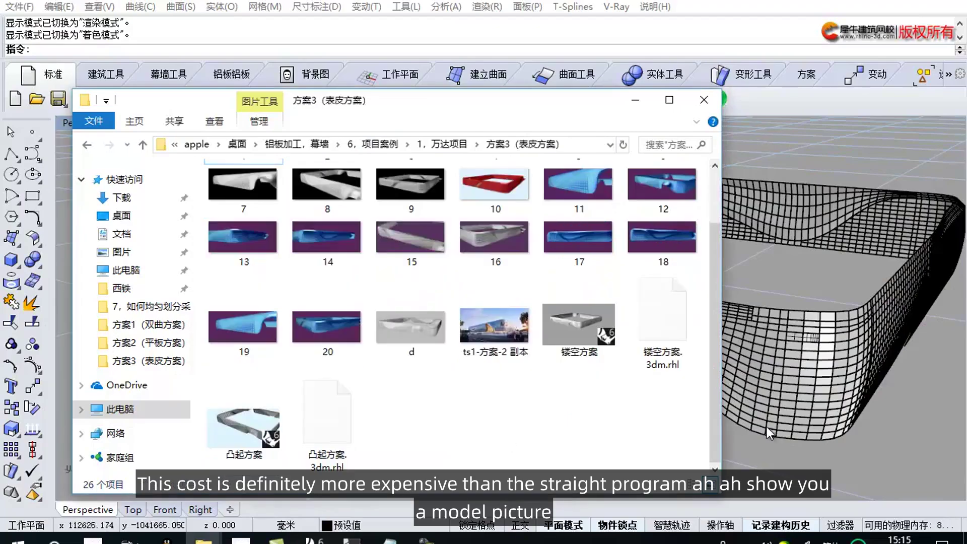
left_click(637, 102)
mouse_move(311, 539)
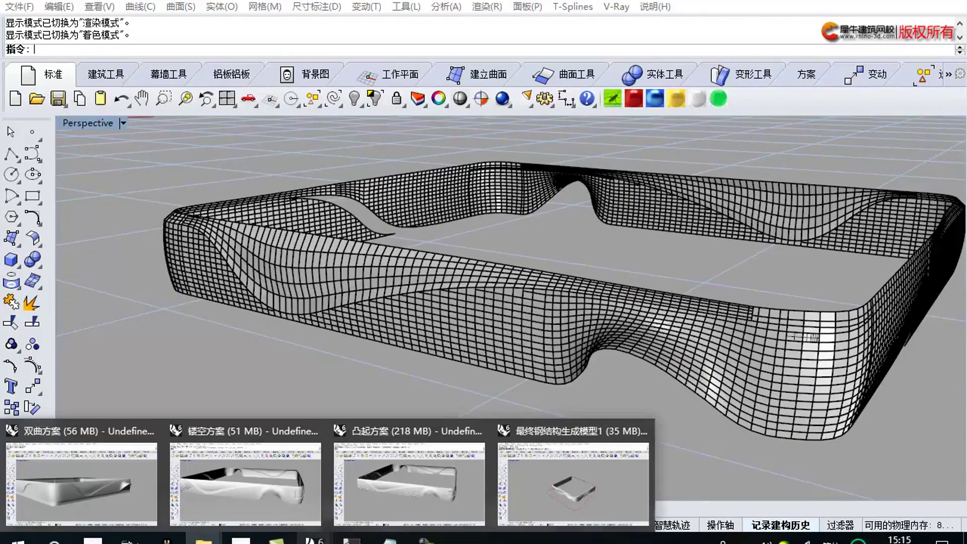
mouse_move(535, 488)
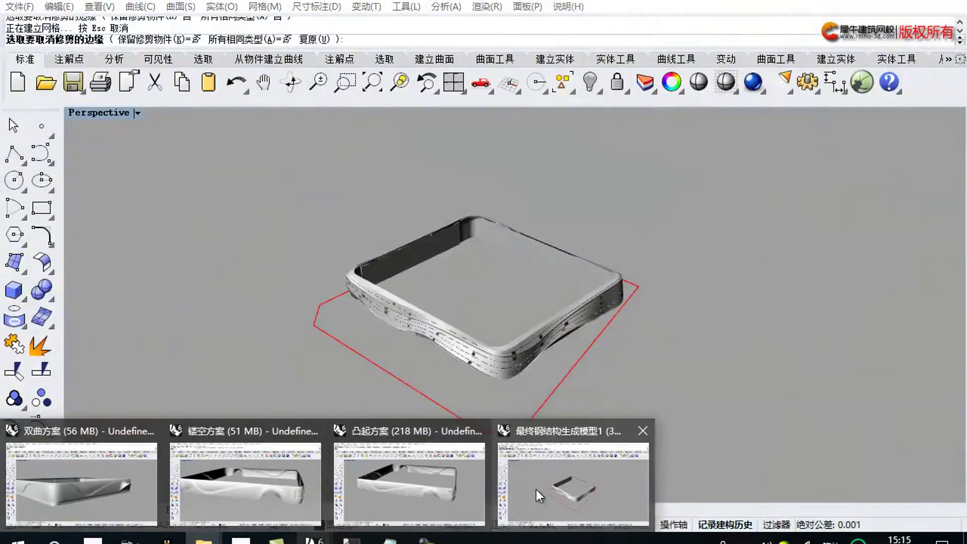
left_click(256, 497)
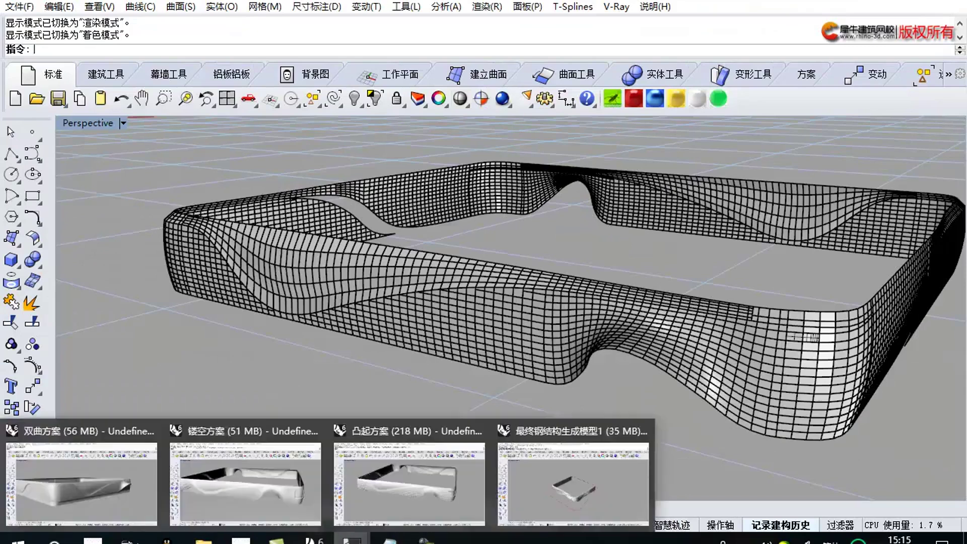
Step: Switch to the Rhino window with the "镂空方案" model and set its Perspective view to shaded mode
mouse_move(352, 539)
mouse_move(361, 498)
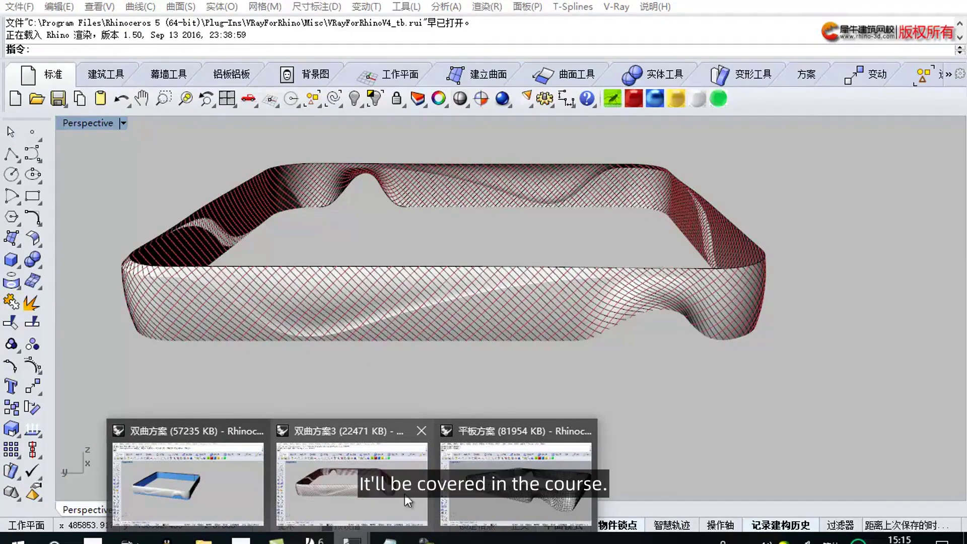
mouse_move(471, 498)
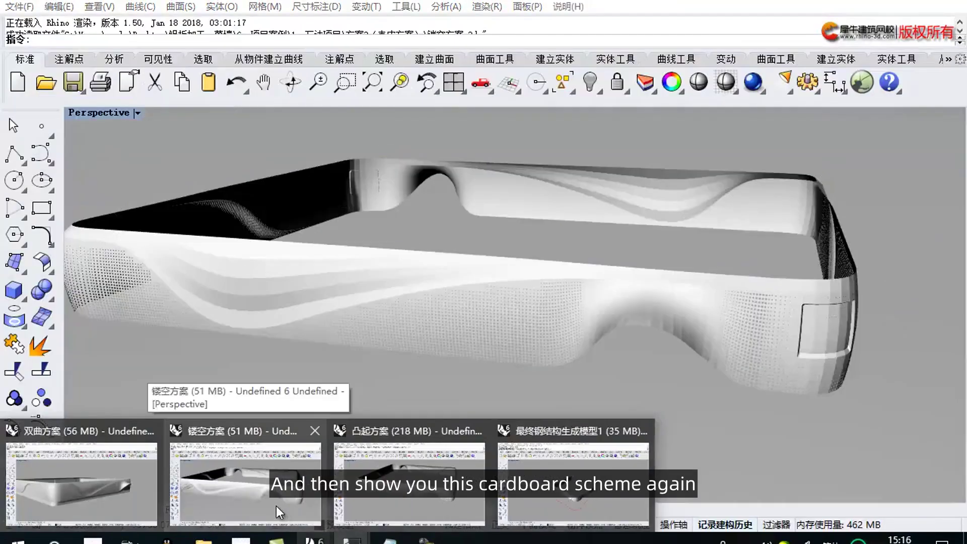
left_click(276, 505)
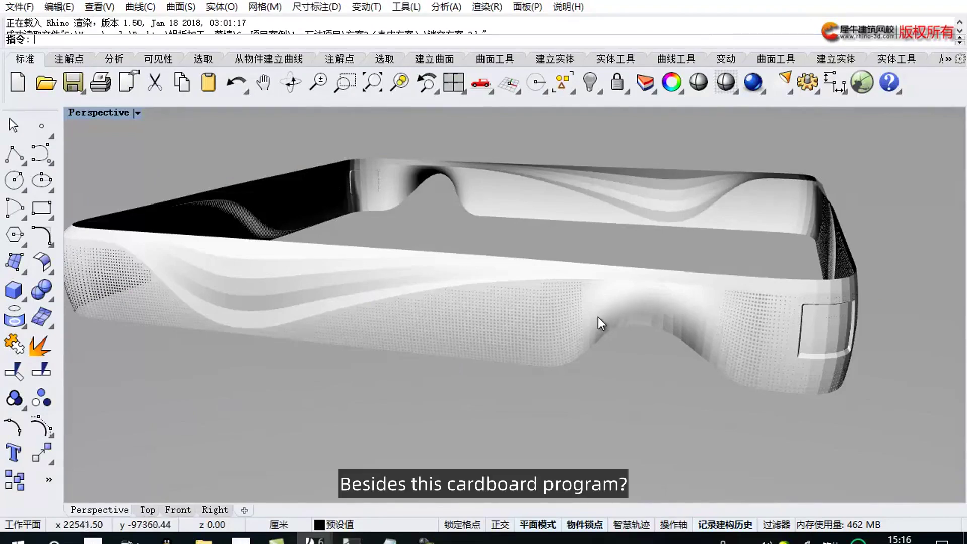
left_click(103, 117)
left_click(189, 83)
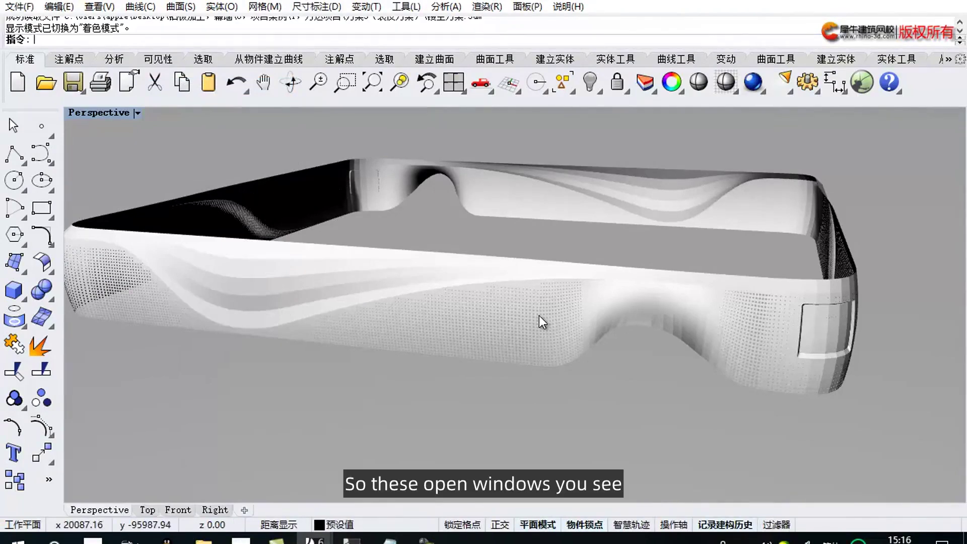
Step: Examine the perforated panels beside the green surface up close, including how the opening sizes vary, briefly selecting the panel group
scroll(540, 307, "up", 6)
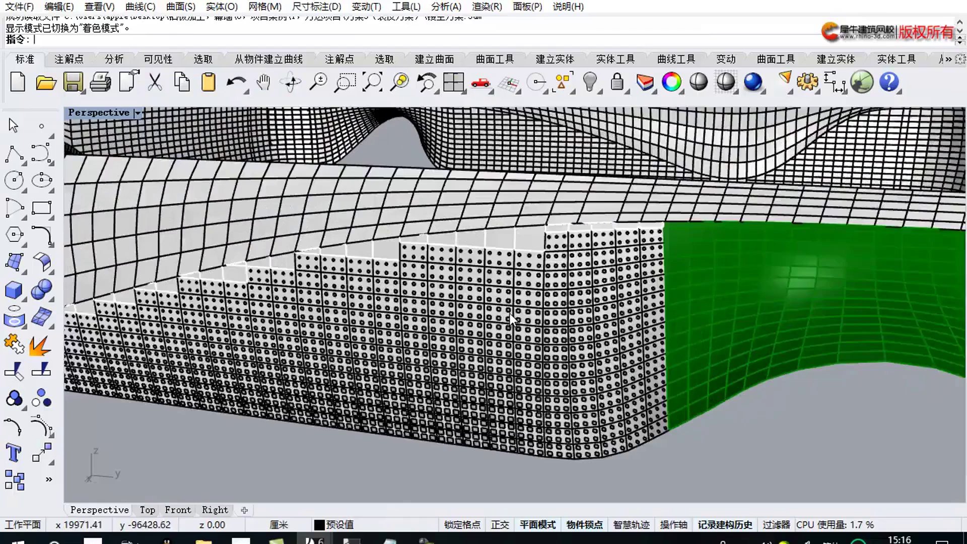
scroll(531, 280, "up", 3)
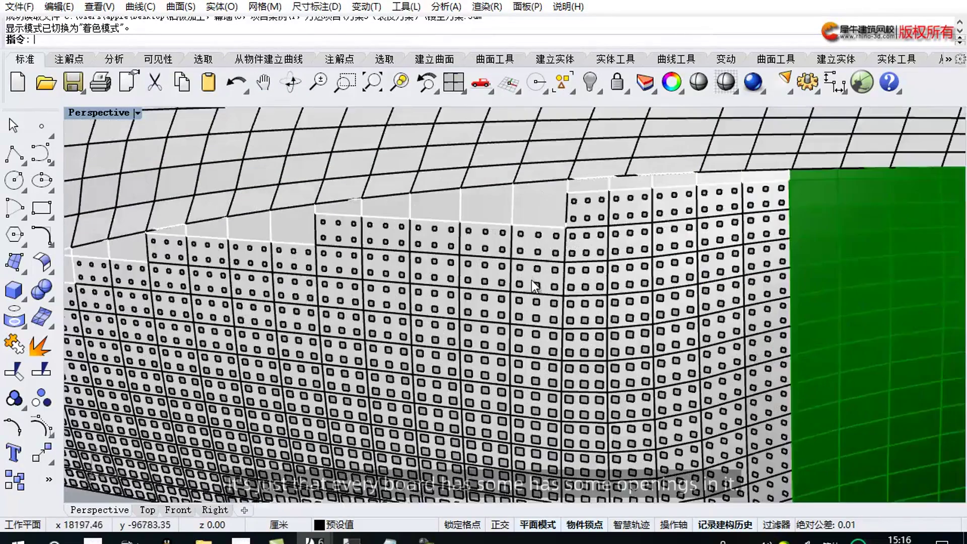
left_click(543, 274)
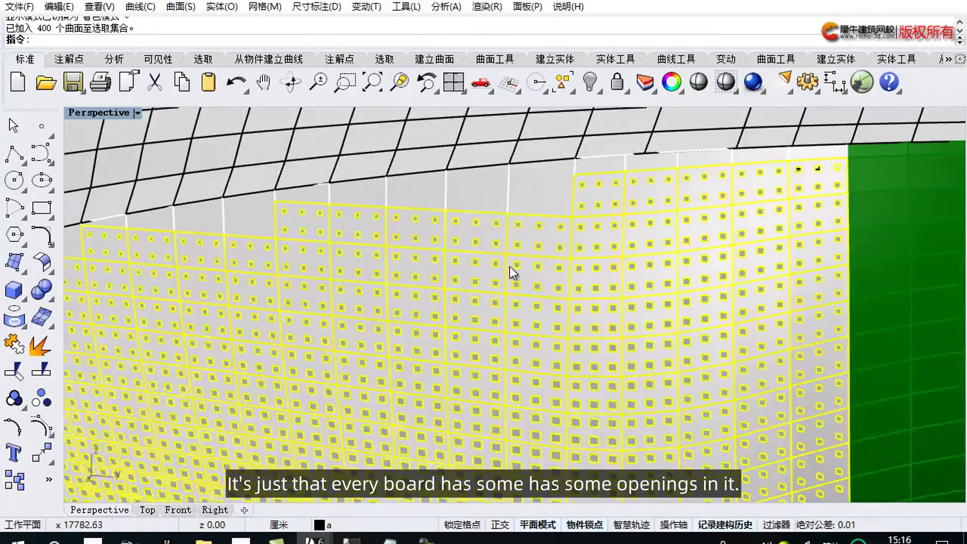
scroll(500, 267, "down", 5)
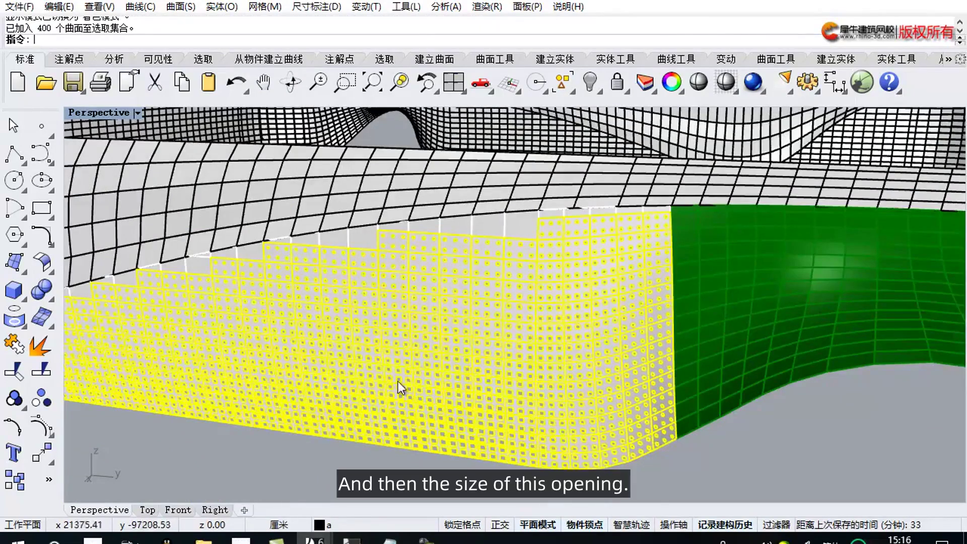
key("Escape")
scroll(397, 413, "up", 3)
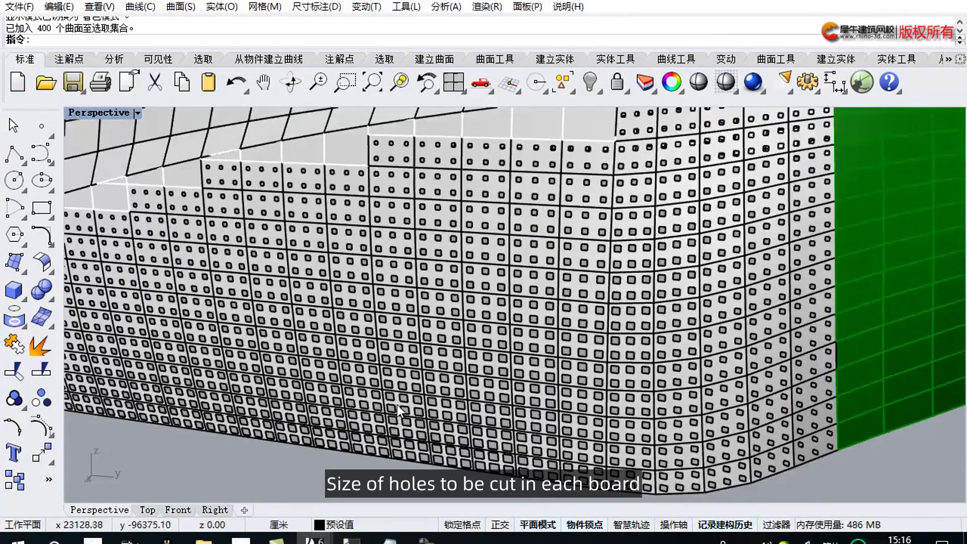
scroll(400, 171, "up", 2)
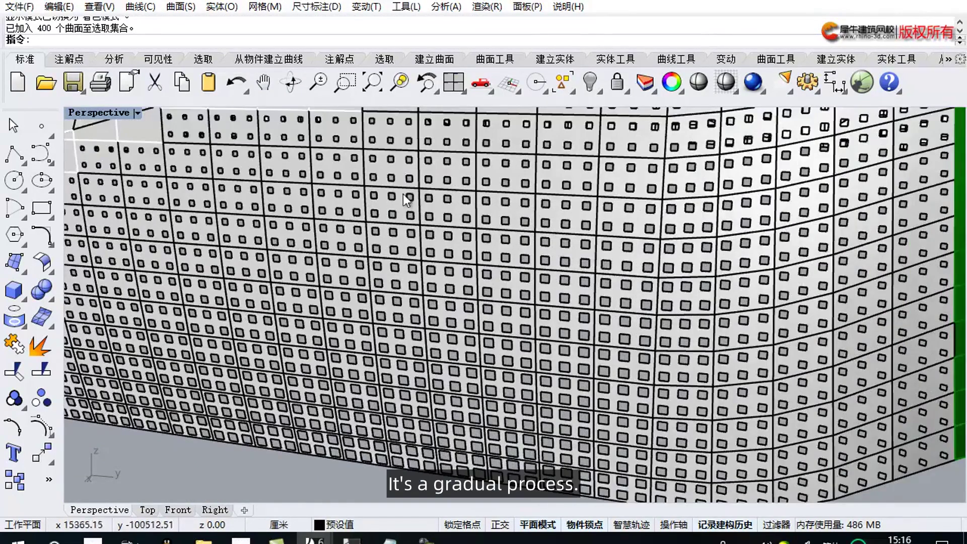
scroll(405, 218, "down", 3)
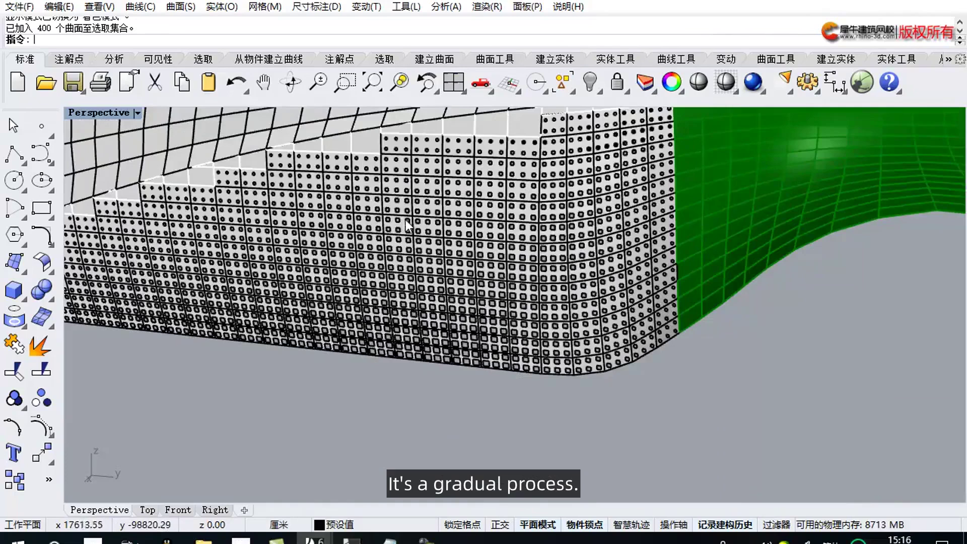
Step: Set the Perspective view to rendered mode and show more of the perforated facade
left_click(119, 115)
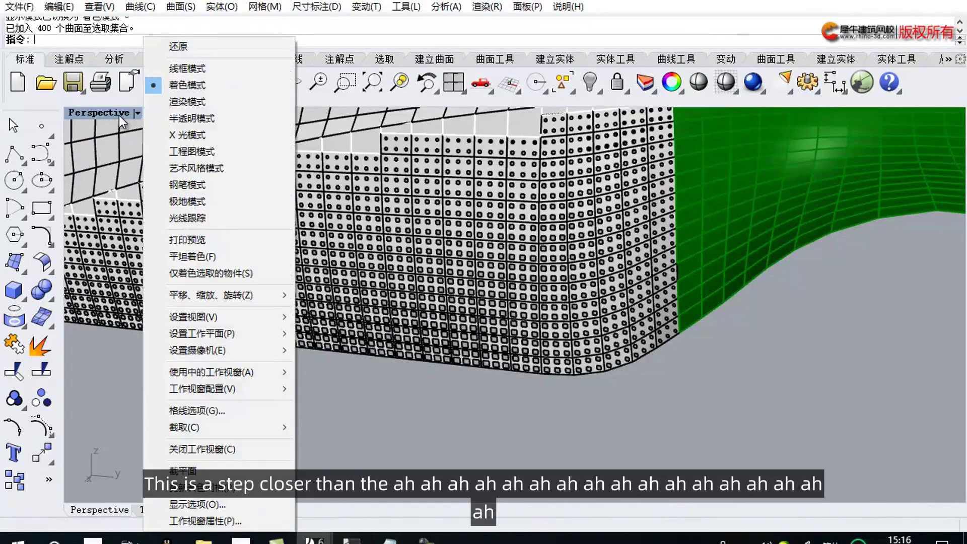
left_click(165, 101)
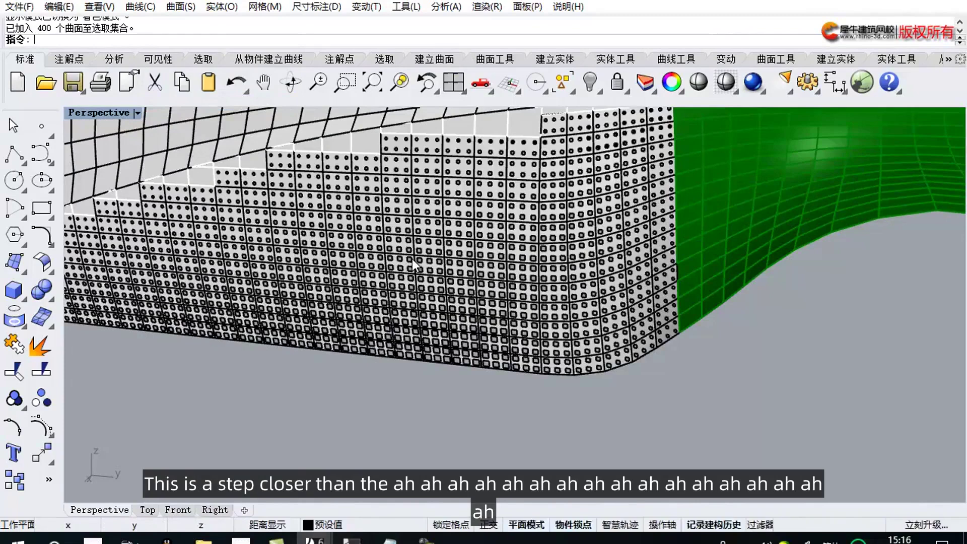
scroll(461, 300, "down", 2)
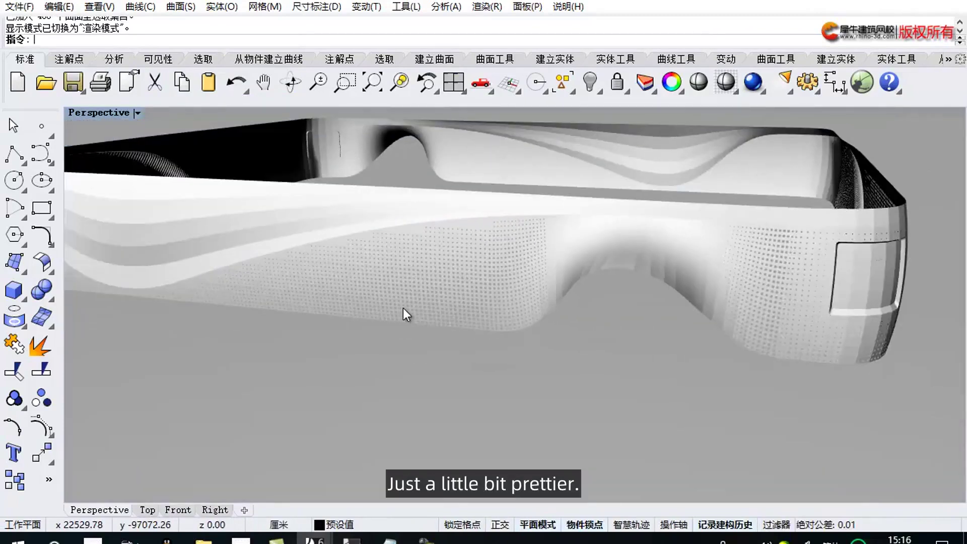
Step: Switch to the Rhino window with the "凸起方案" model
mouse_move(352, 540)
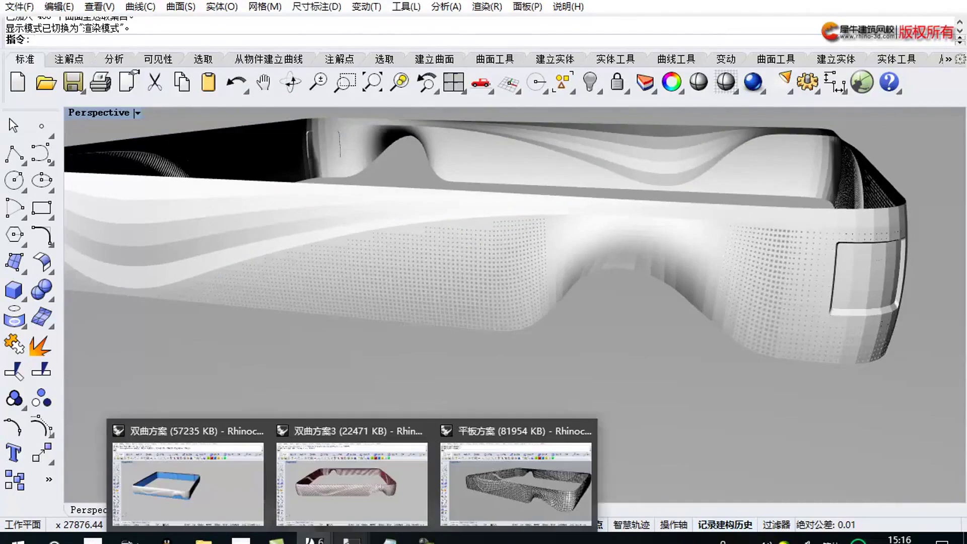
mouse_move(425, 540)
left_click(534, 478)
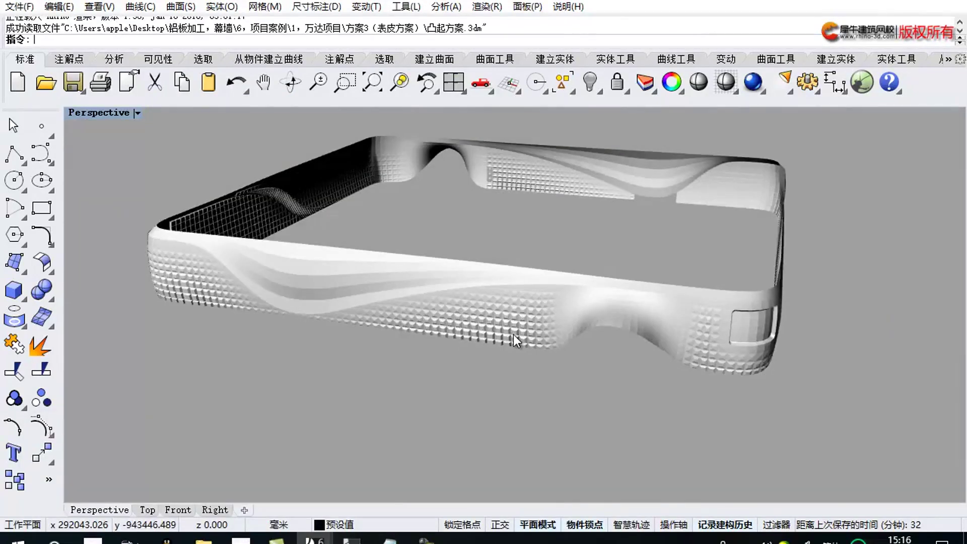
Step: Examine the raised pyramid panels from several angles, including their protrusion toward the facade's edges, and return to an overall view
scroll(512, 330, "up", 5)
scroll(513, 329, "up", 6)
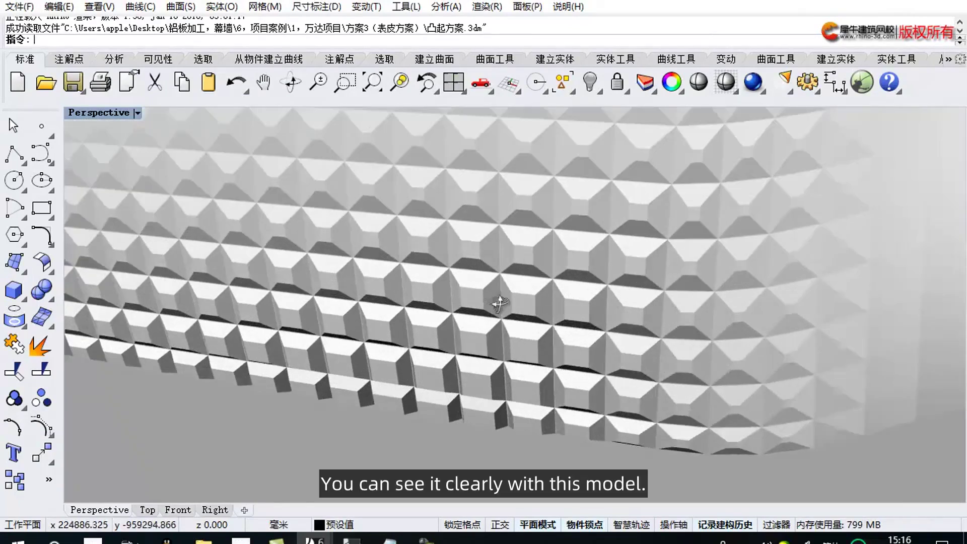
right_click_drag(498, 302, 536, 335)
scroll(474, 338, "up", 3)
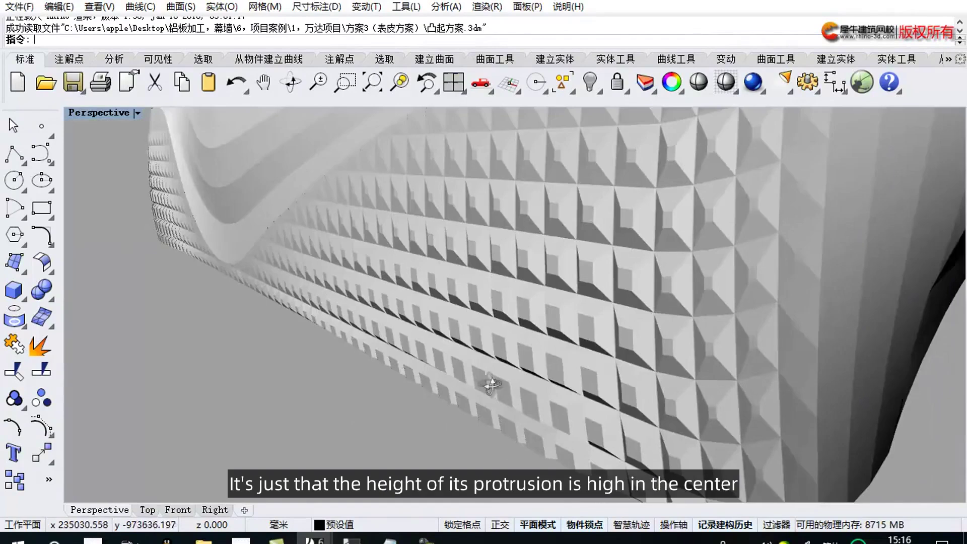
right_click_drag(491, 386, 536, 305)
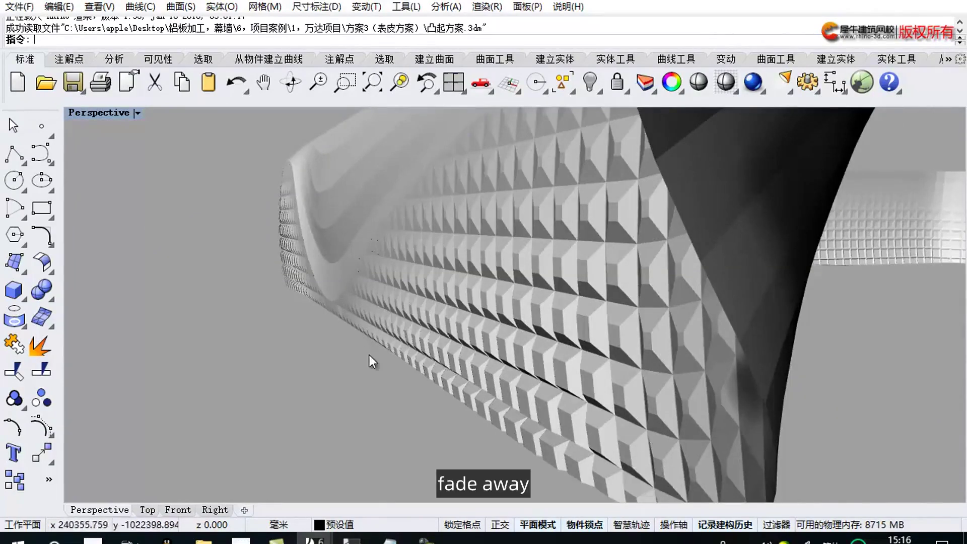
right_click_drag(552, 424, 634, 421)
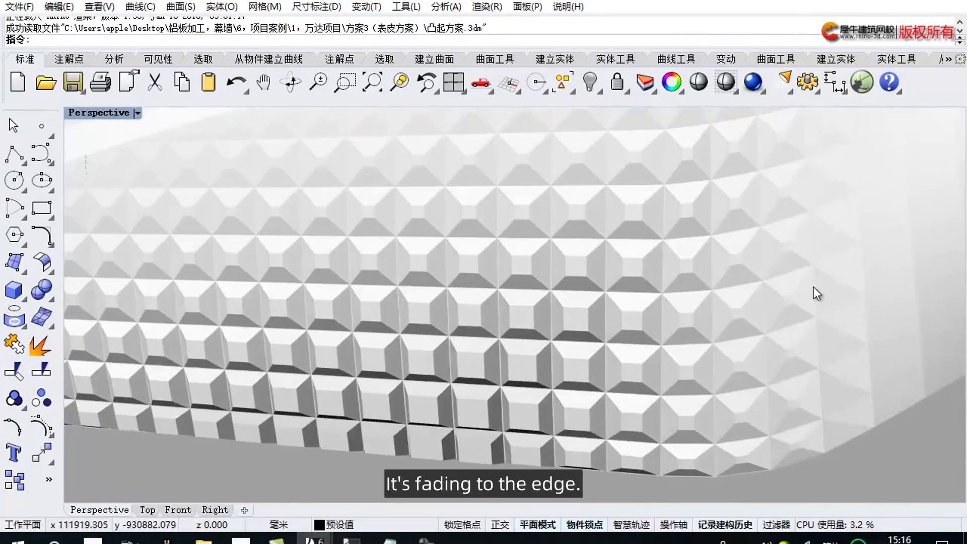
right_click_drag(793, 292, 880, 268)
scroll(635, 365, "down", 5)
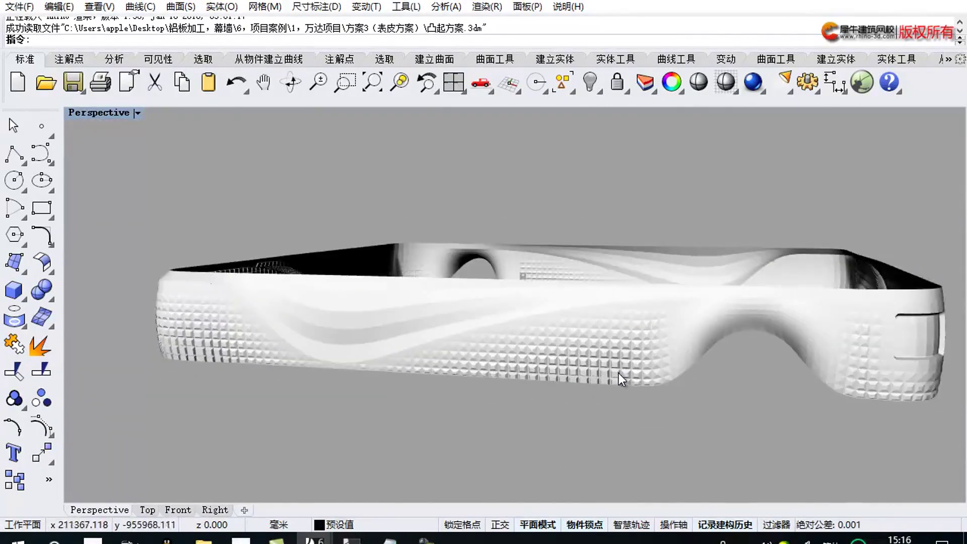
scroll(617, 372, "up", 2)
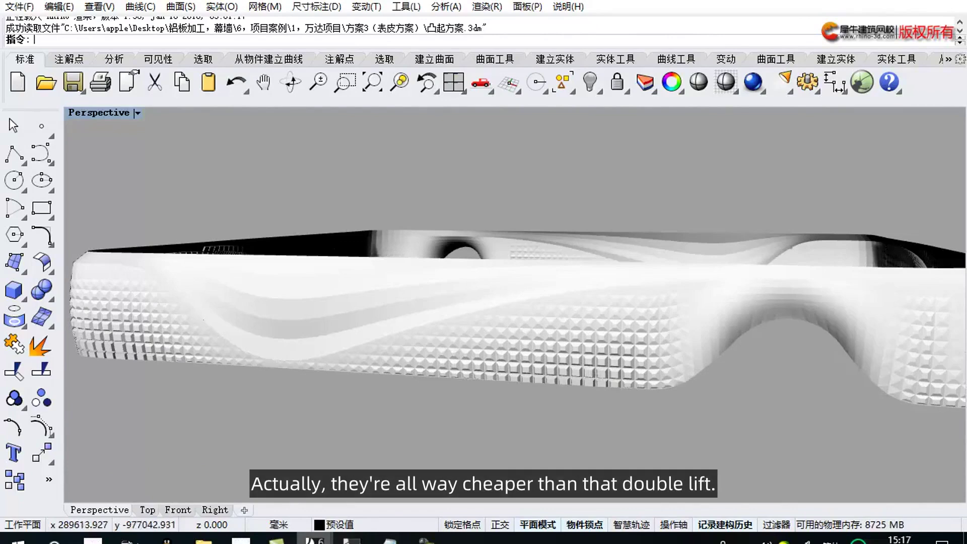
mouse_move(314, 539)
mouse_move(104, 513)
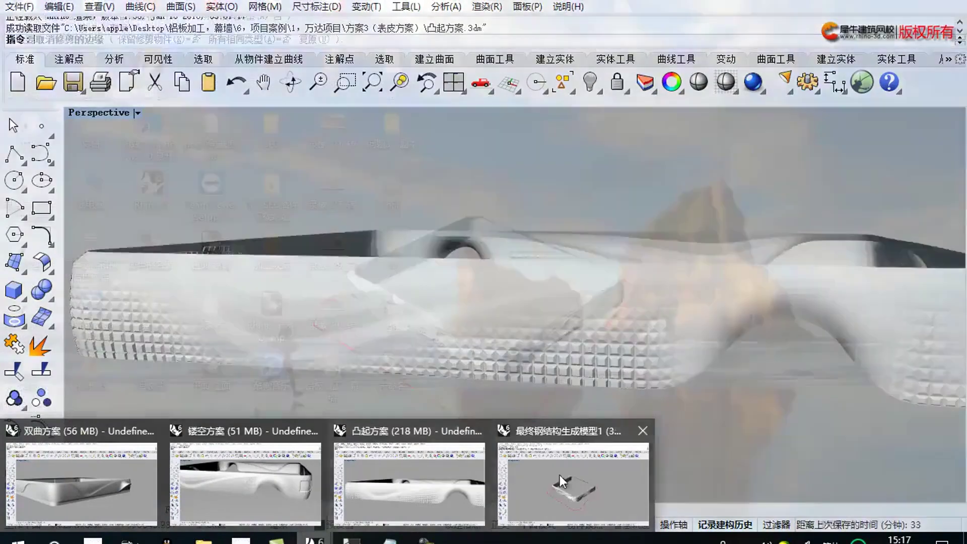
mouse_move(561, 477)
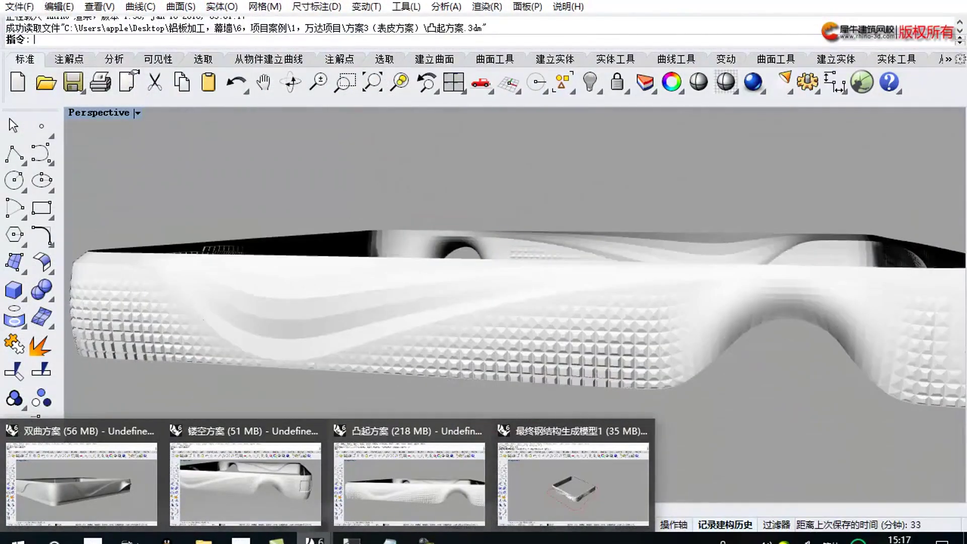
left_click(409, 484)
Step: Bring up the project's file window, go up to the "1，万达项目" folder and open the "最终方案" folder
mouse_move(203, 540)
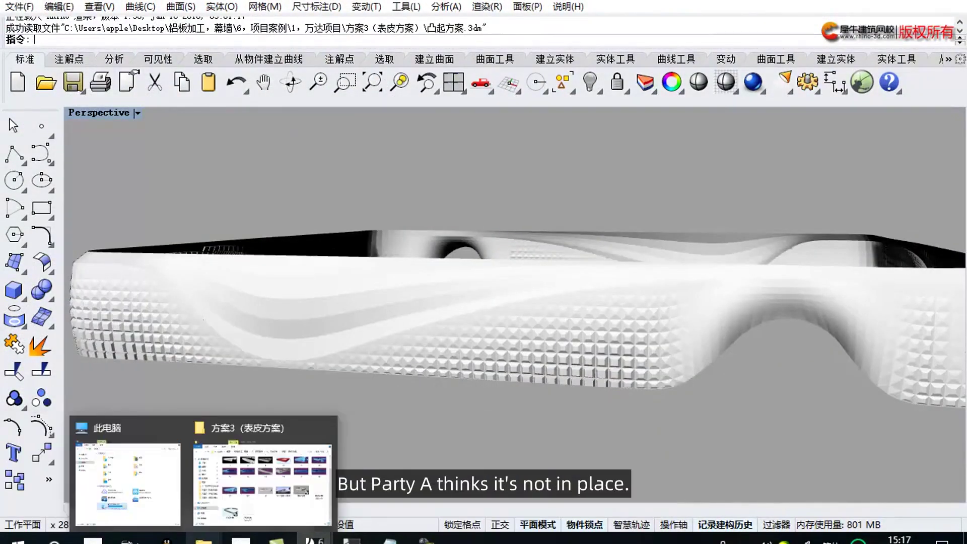
left_click(286, 507)
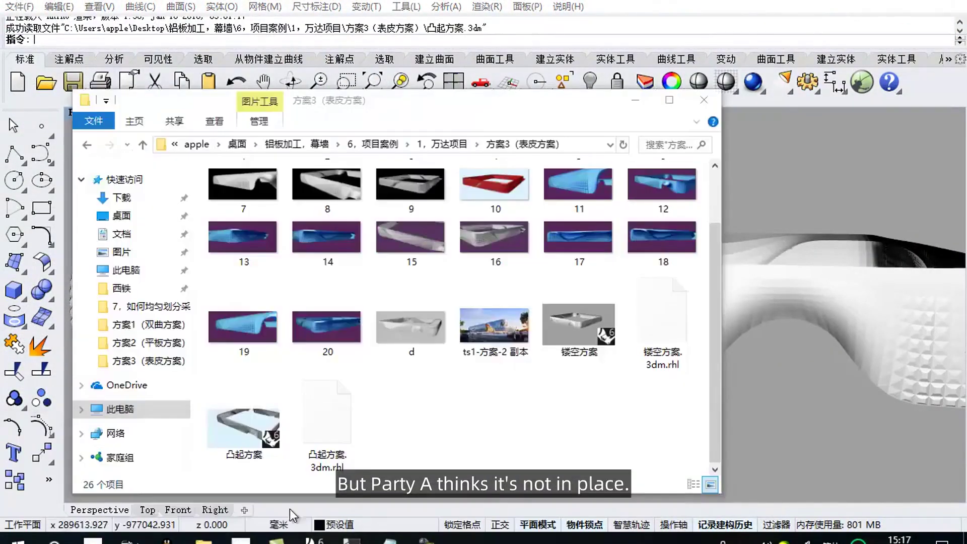
left_click(441, 143)
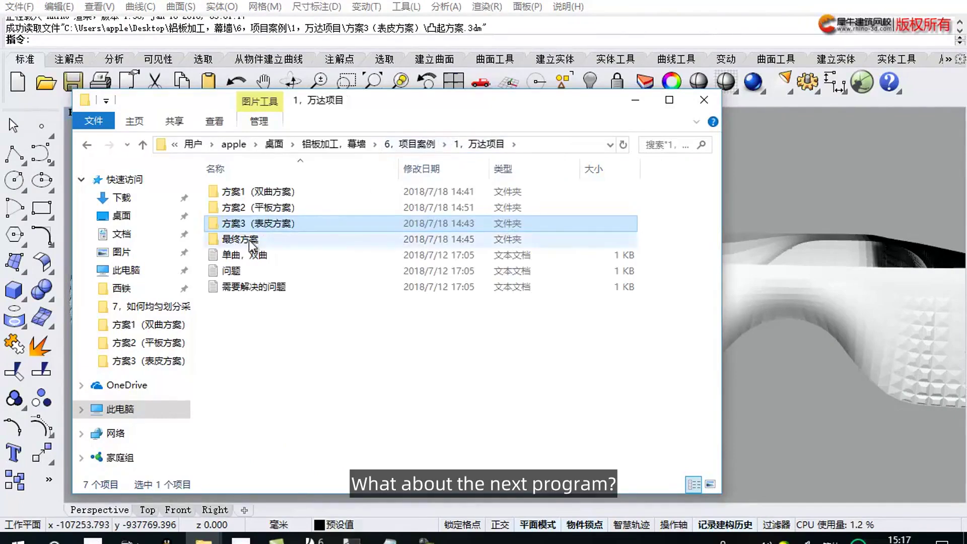
left_click(252, 240)
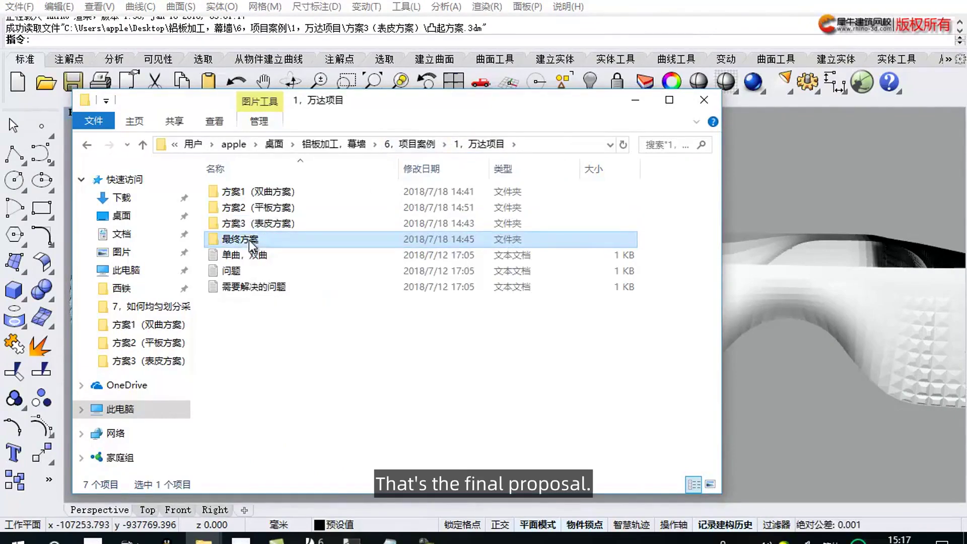
double_click(250, 239)
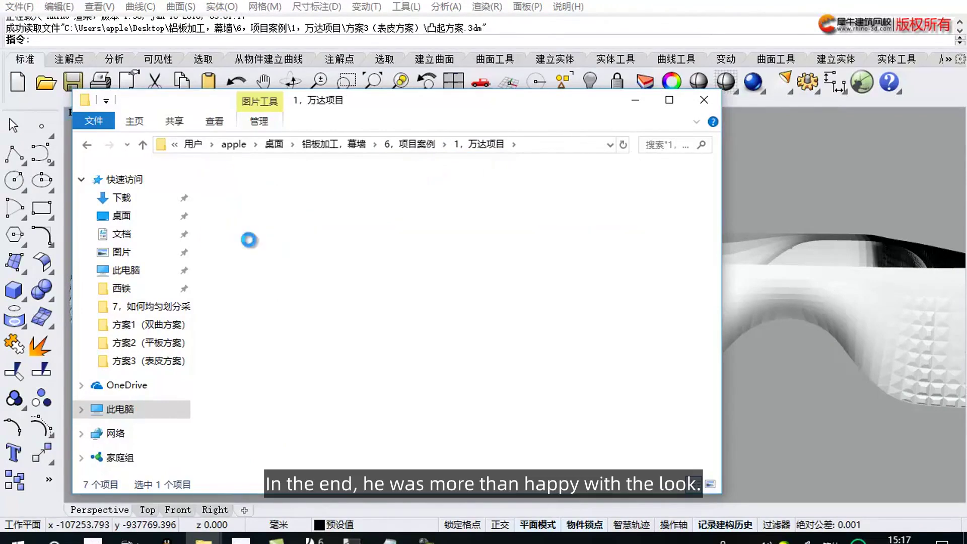
Step: Open a final-scheme rendering and browse the pictures from the entrance views through to the street views of the whole building
double_click(250, 225)
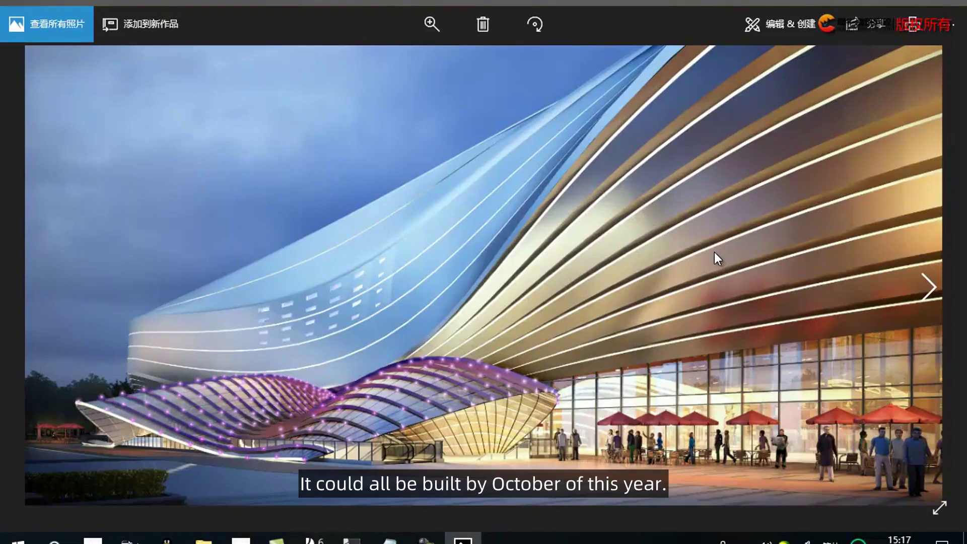
key("Right")
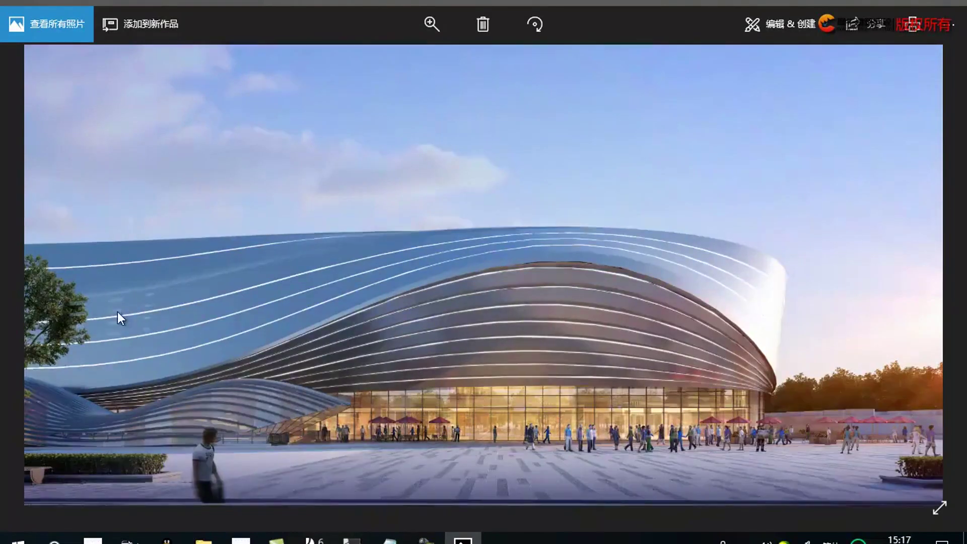
key("Right")
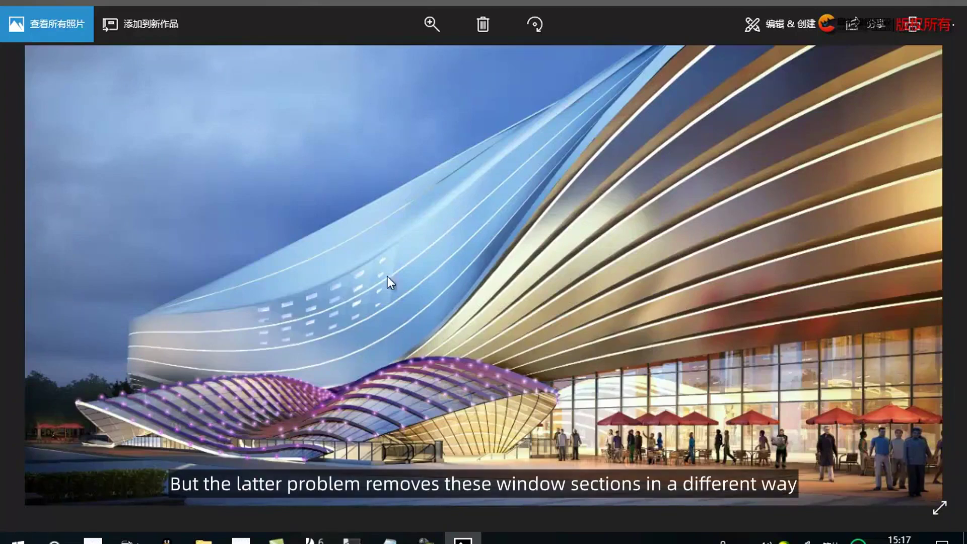
key("Right")
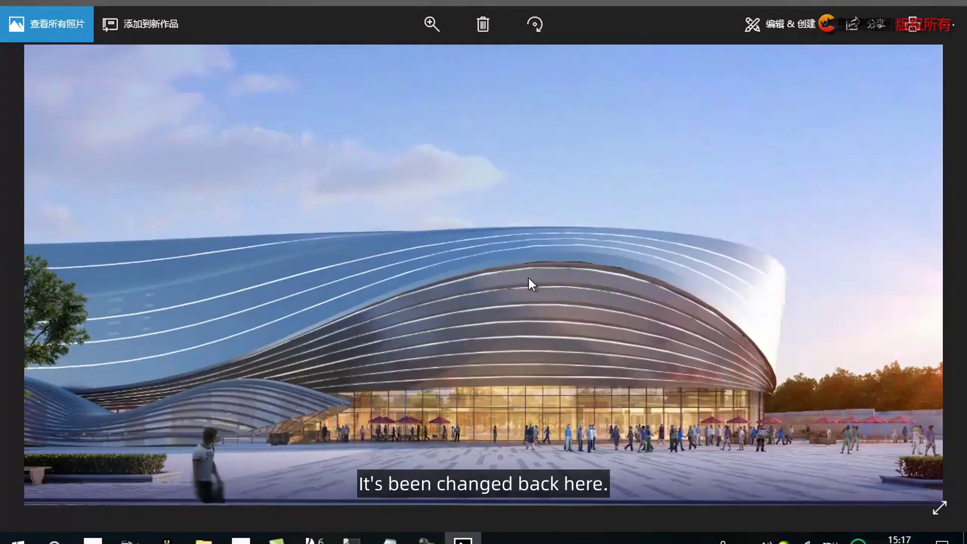
key("Right")
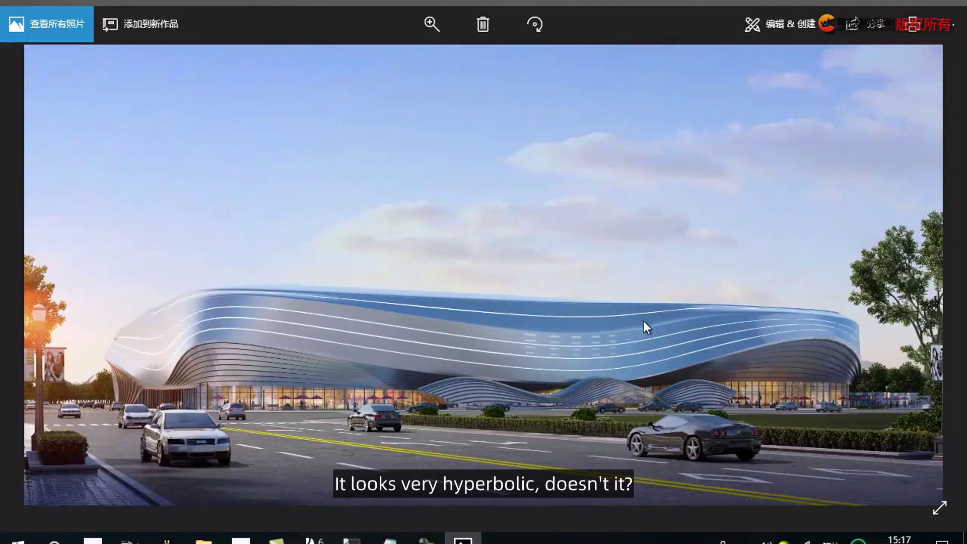
key("Right")
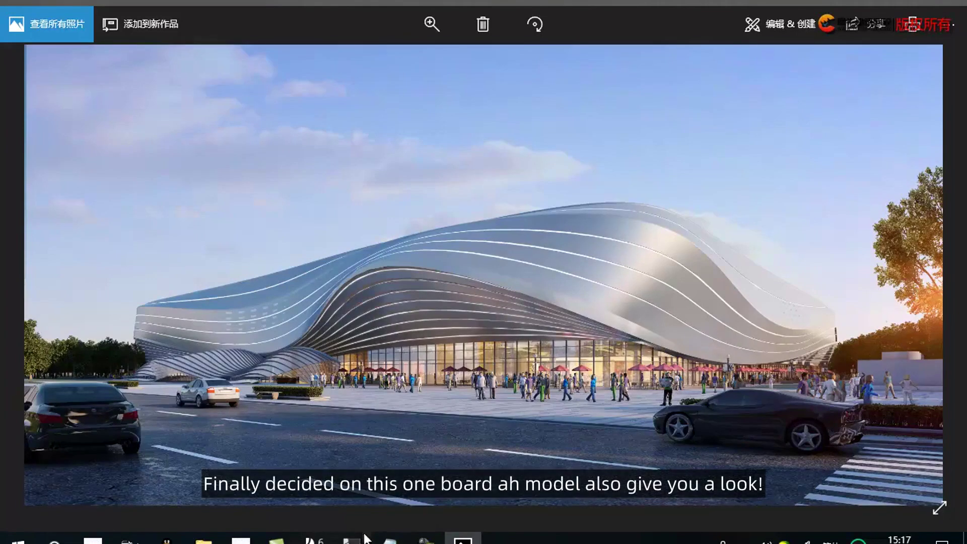
Step: Switch to the Rhino window with the "最终钢结构生成模型1" model and examine the facade's wavy bands and window openings from several angles
mouse_move(366, 538)
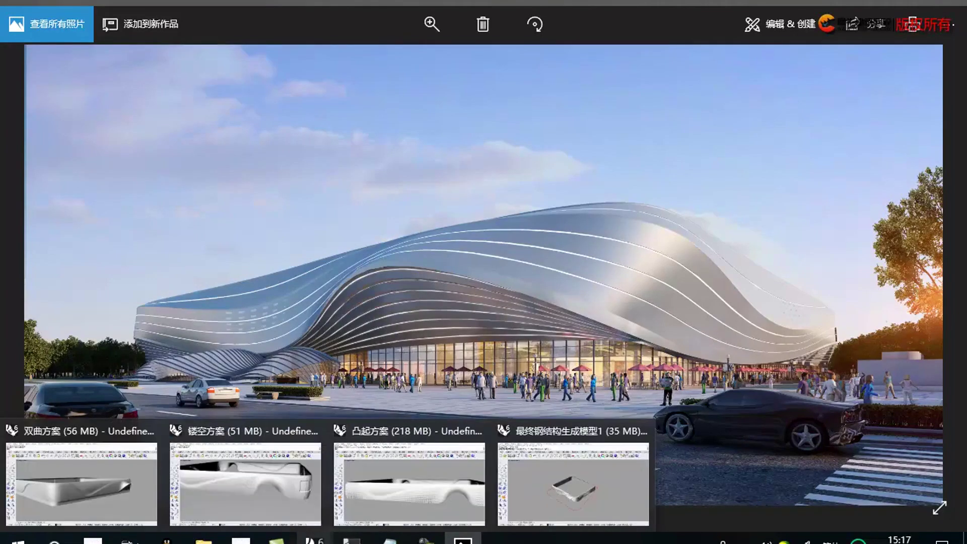
left_click(555, 491)
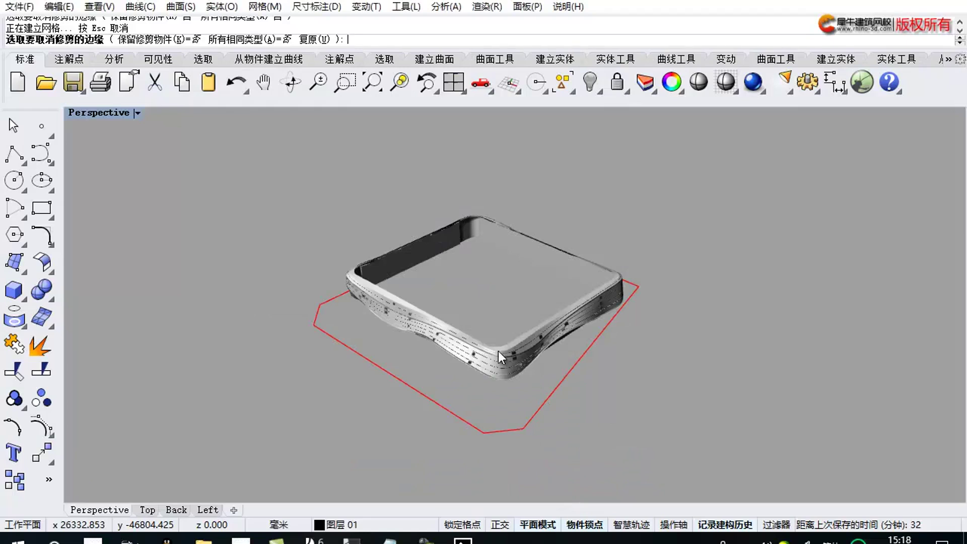
scroll(449, 333, "up", 1)
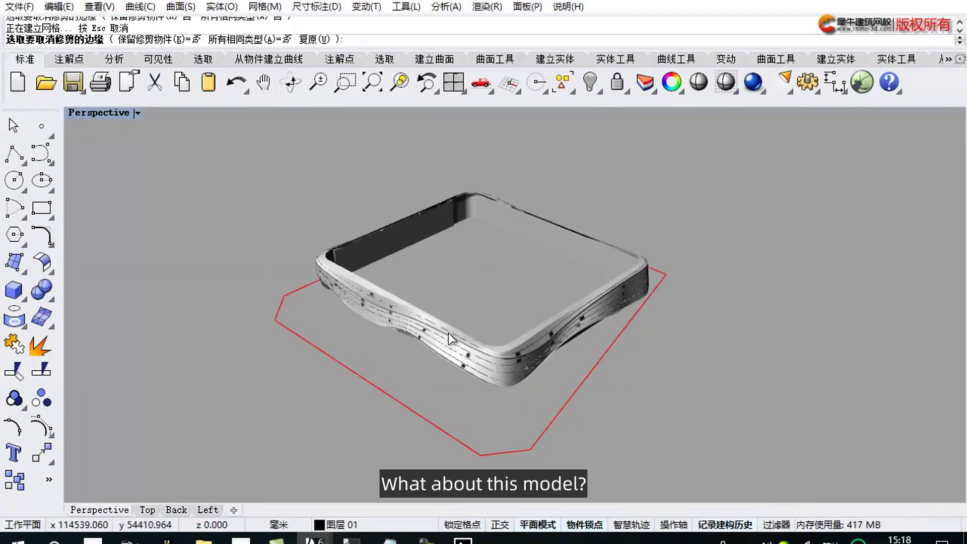
scroll(448, 334, "up", 3)
scroll(449, 331, "up", 3)
right_click_drag(455, 334, 476, 281)
scroll(453, 271, "down", 3)
right_click_drag(474, 340, 495, 346)
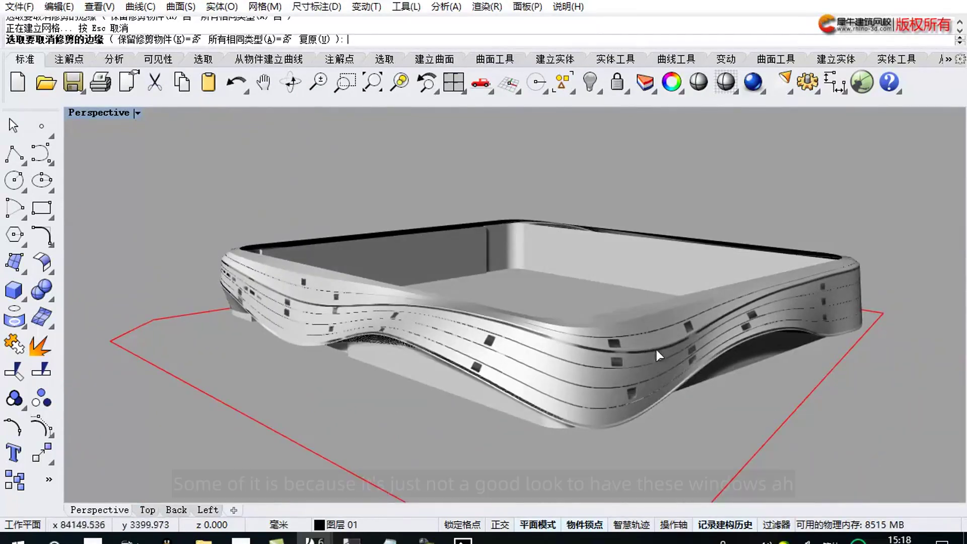
scroll(315, 315, "up", 4)
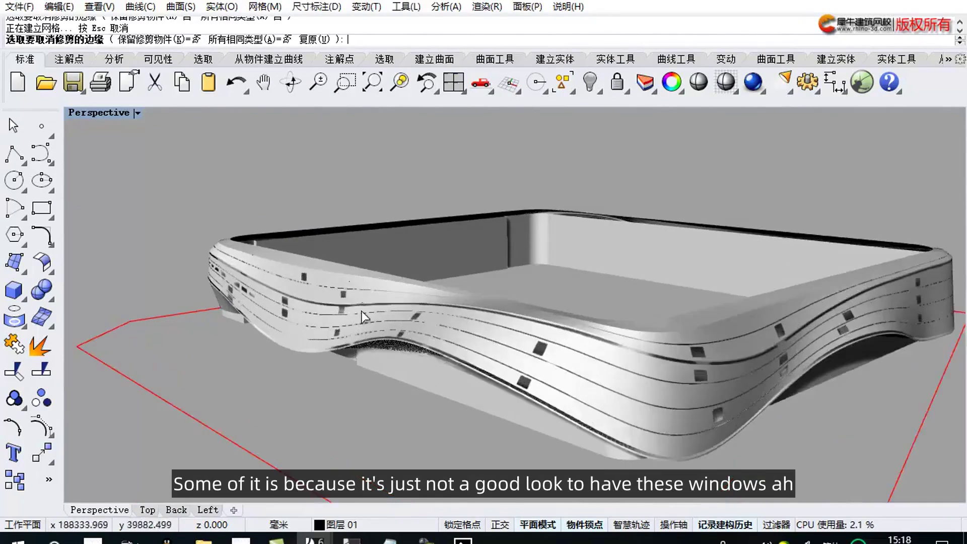
scroll(354, 296, "down", 3)
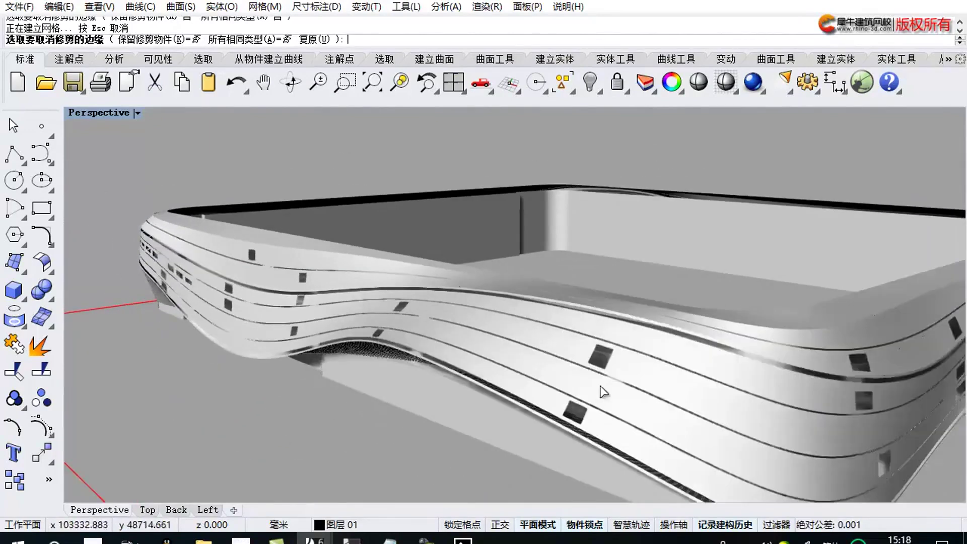
Step: Examine the perforated panels on the underside of the entrance arch and return to the facade's rounded corner
right_click_drag(585, 352, 619, 304)
scroll(494, 373, "up", 5)
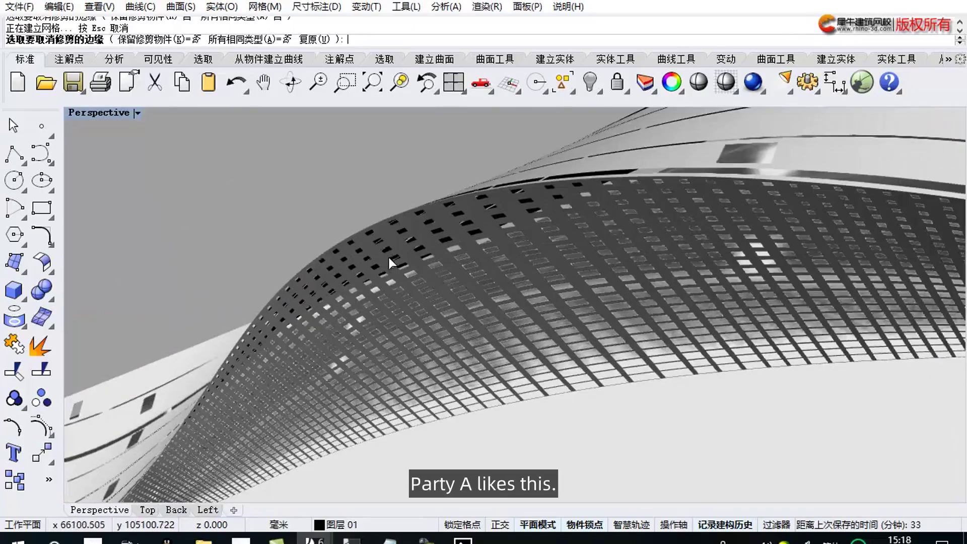
scroll(468, 268, "down", 5)
right_click_drag(469, 269, 517, 354)
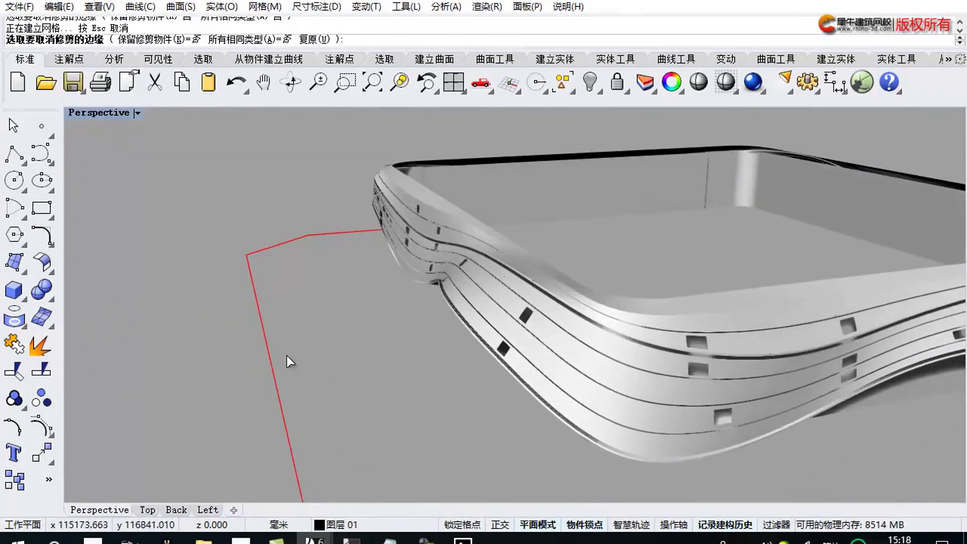
scroll(398, 352, "down", 5)
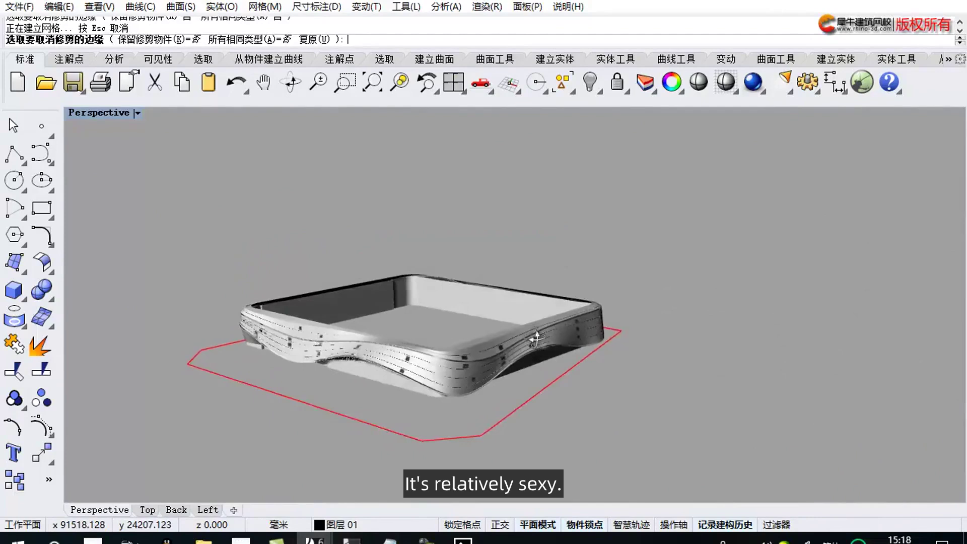
scroll(449, 373, "up", 5)
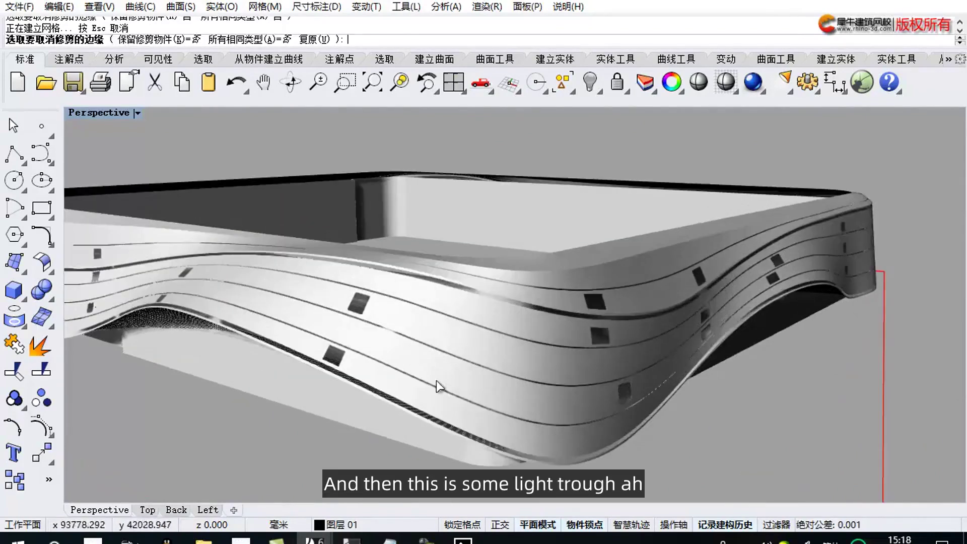
Step: Set the Perspective viewport to the 着色模式 display mode and inspect the panel divisions at the facade's corner
left_click(114, 114)
left_click(173, 86)
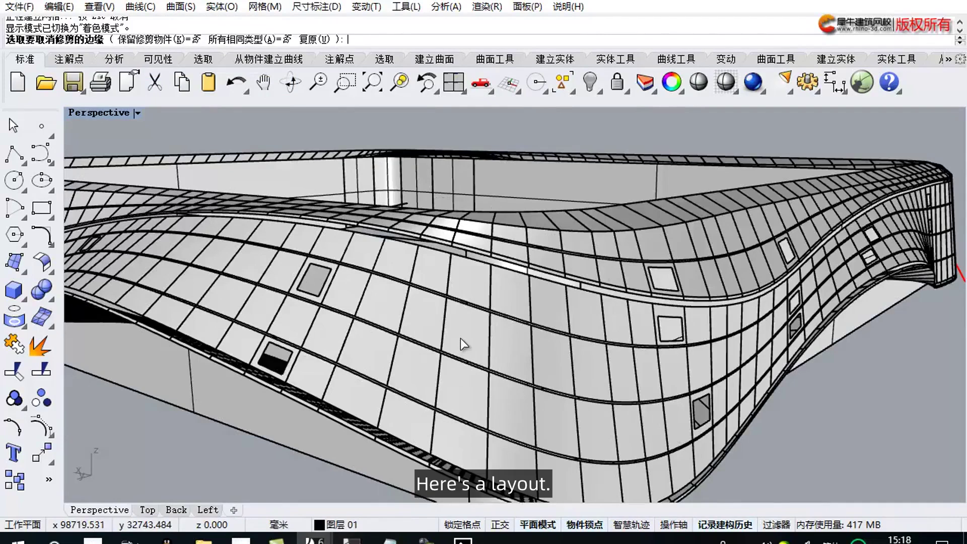
scroll(466, 348, "up", 3)
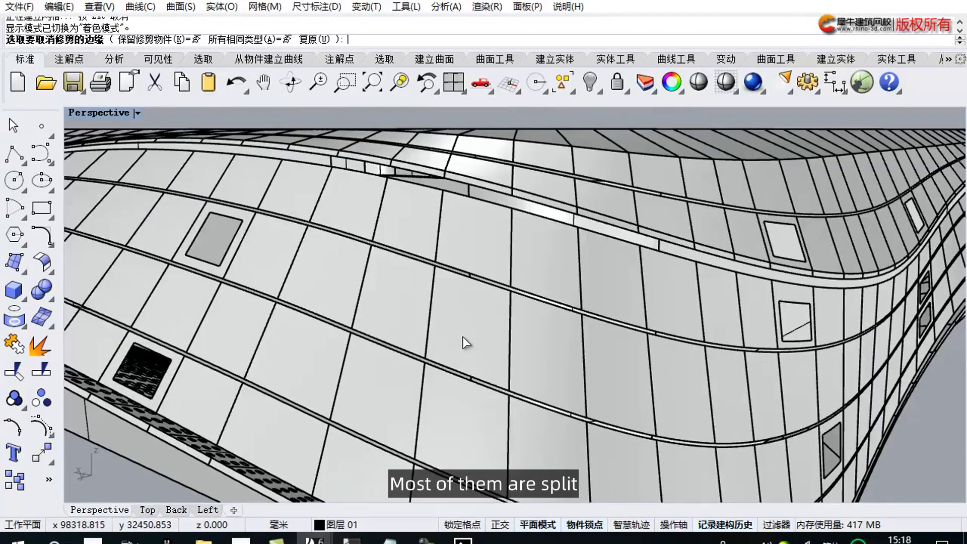
Step: Cancel the running untrim command, select one panel below the upper band and compare it with the overall panel division
left_click(14, 129)
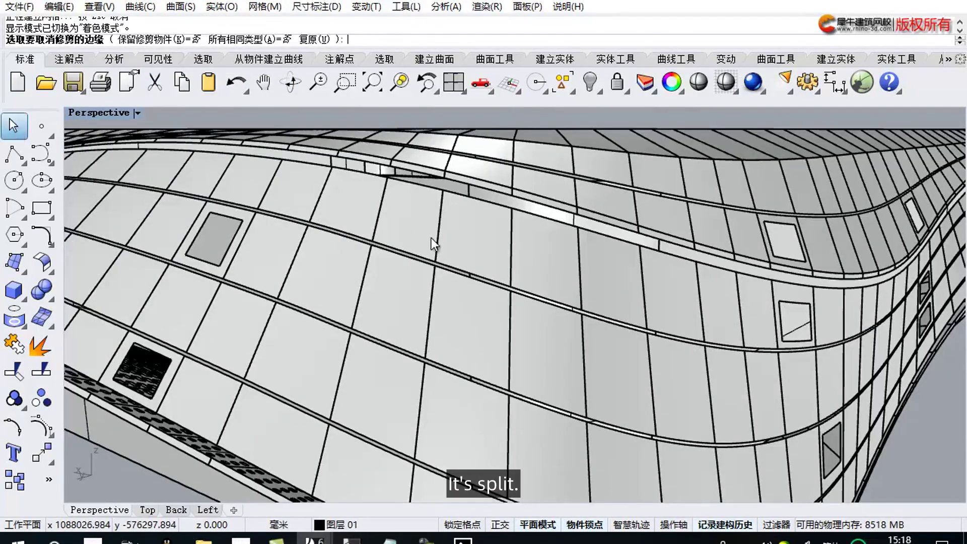
key("Escape")
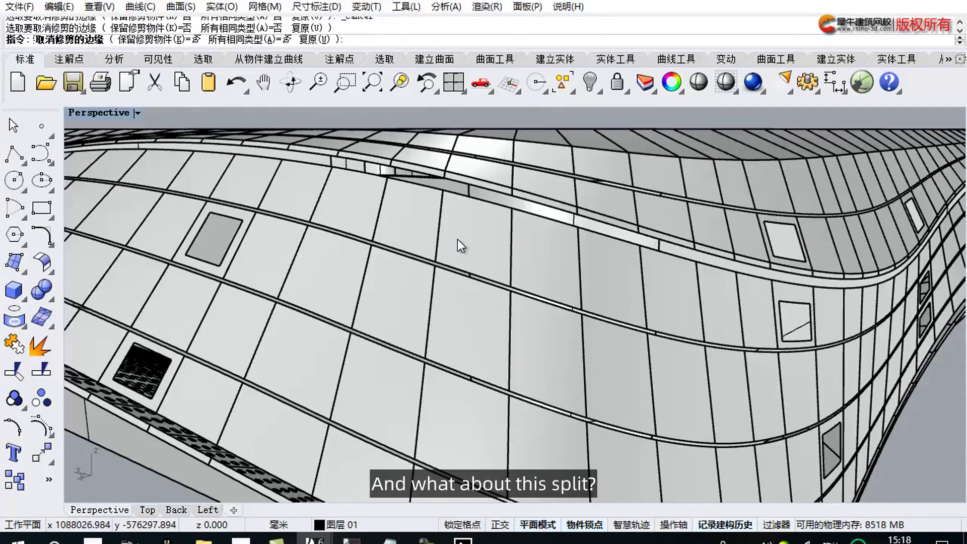
left_click(456, 239)
scroll(456, 240, "down", 3)
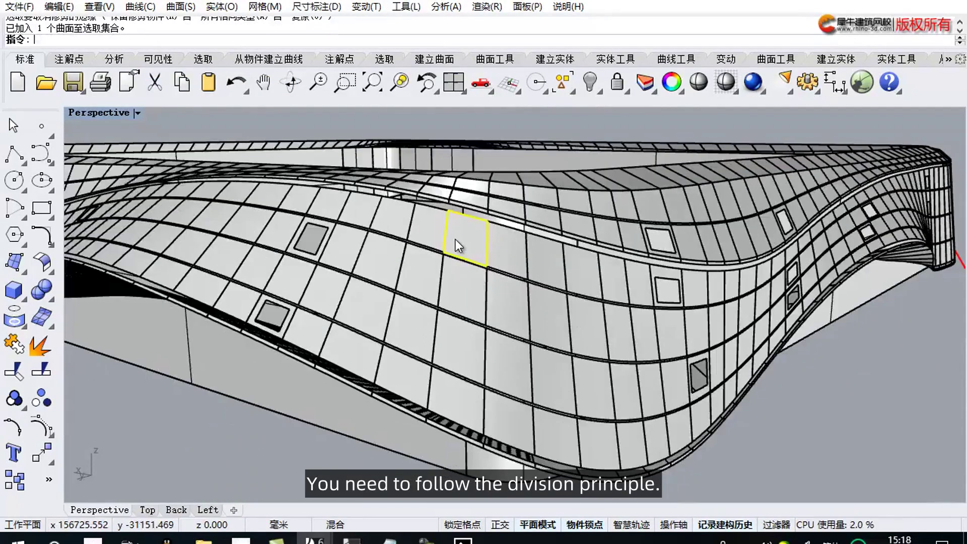
right_click_drag(452, 243, 453, 256)
scroll(432, 231, "down", 5)
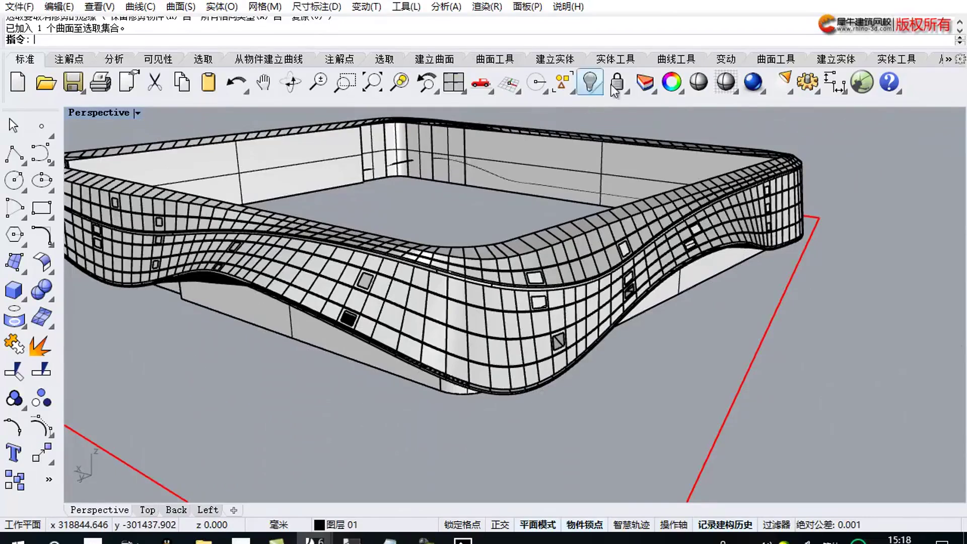
Step: Open the layer list, hide 图层 16, and turn on the 结构龙骨面 and 图层 05 layers to show the facade's structural ribs
left_click(655, 84)
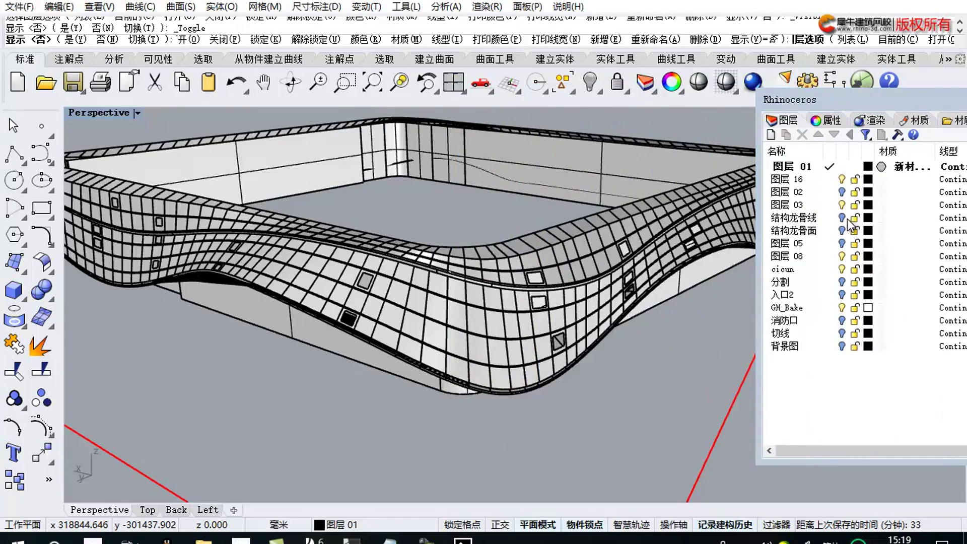
left_click(840, 179)
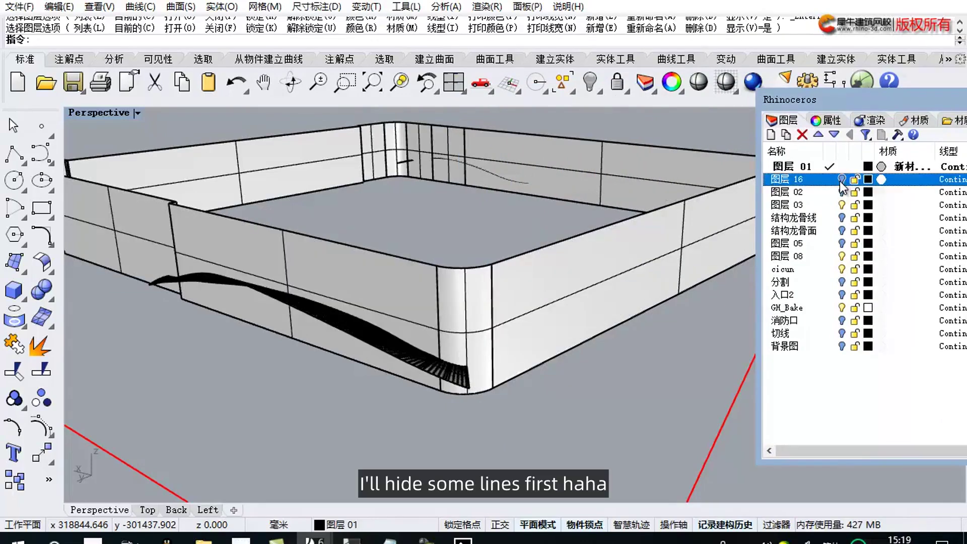
left_click(842, 230)
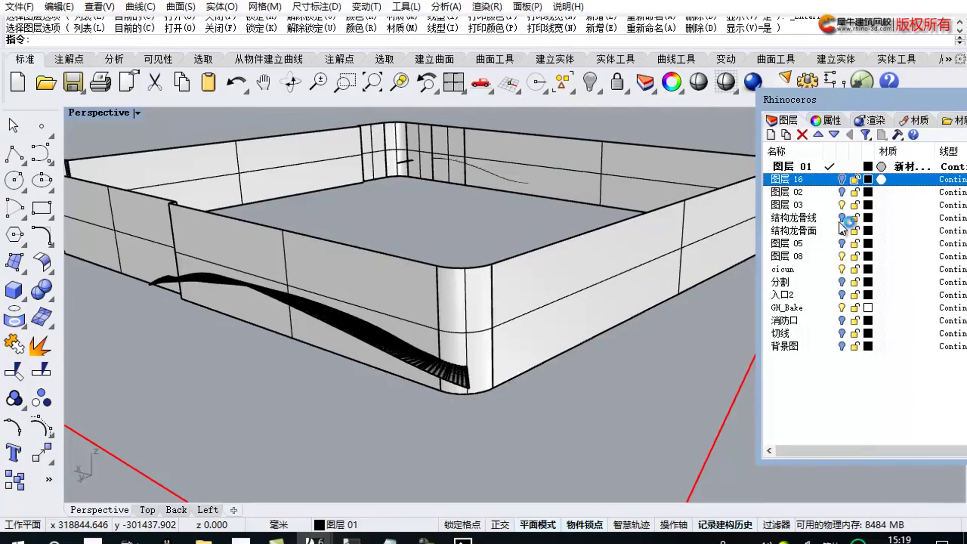
left_click(842, 219)
left_click(841, 218)
left_click(842, 231)
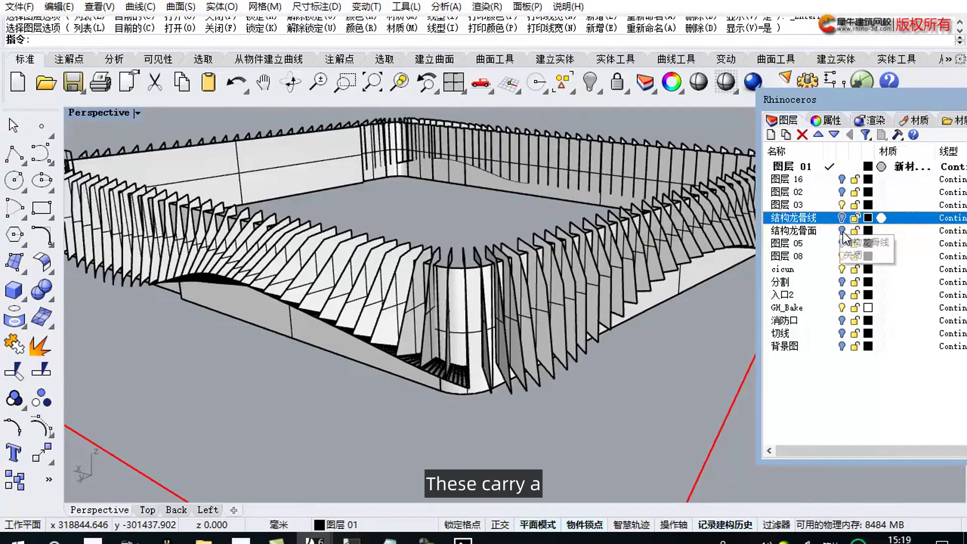
left_click(842, 230)
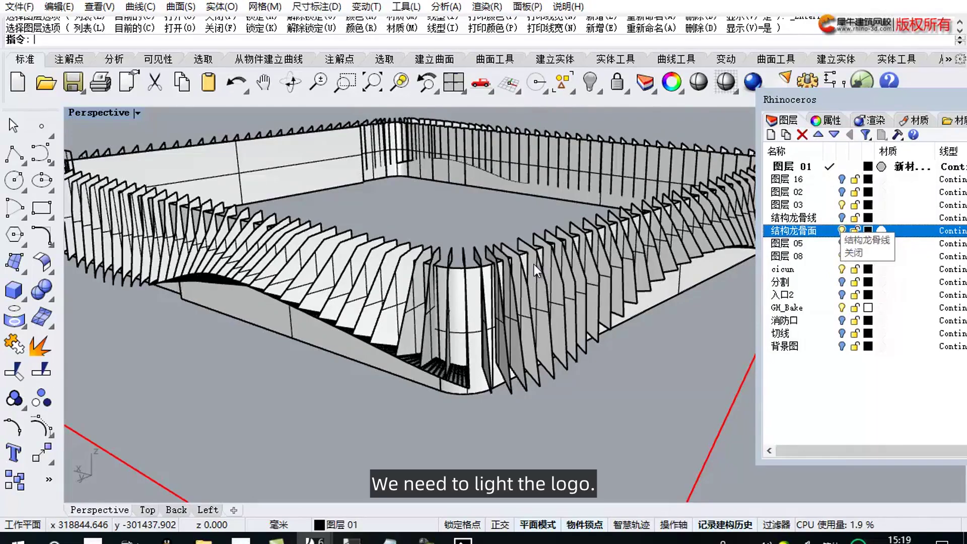
scroll(535, 275, "up", 3)
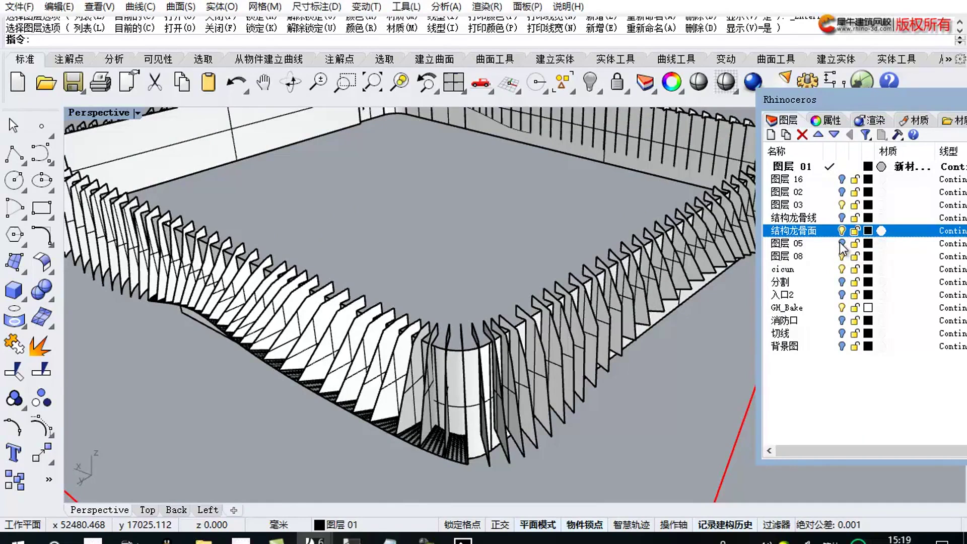
left_click(841, 246)
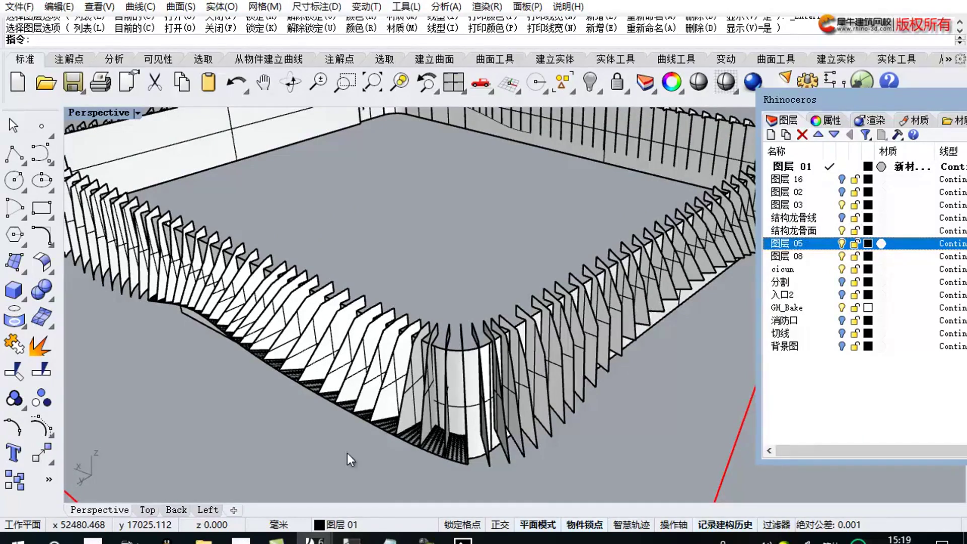
Step: Return to the final rendering in the photo viewer, reopen picture "1 (4)" from the "最终方案" folder at full window size and close it
mouse_move(463, 540)
left_click(467, 497)
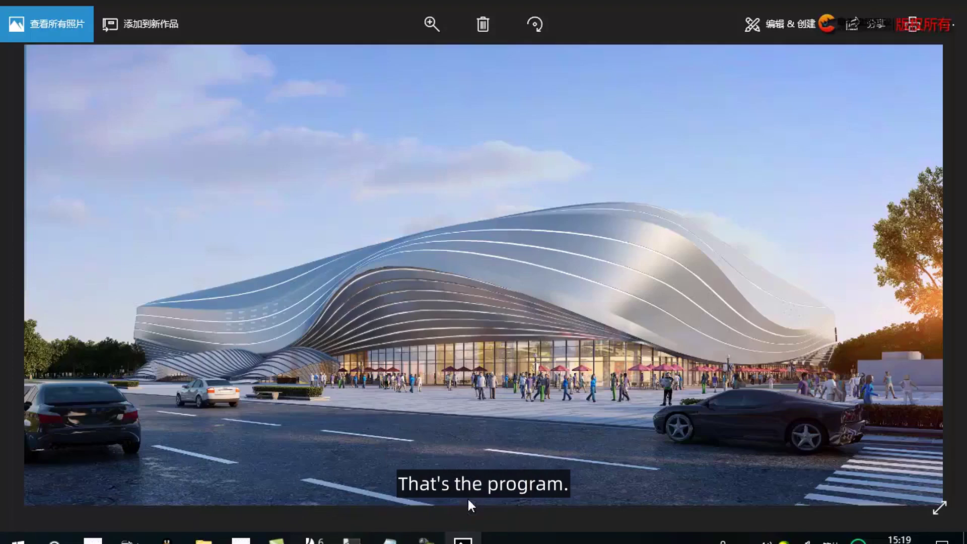
mouse_move(204, 540)
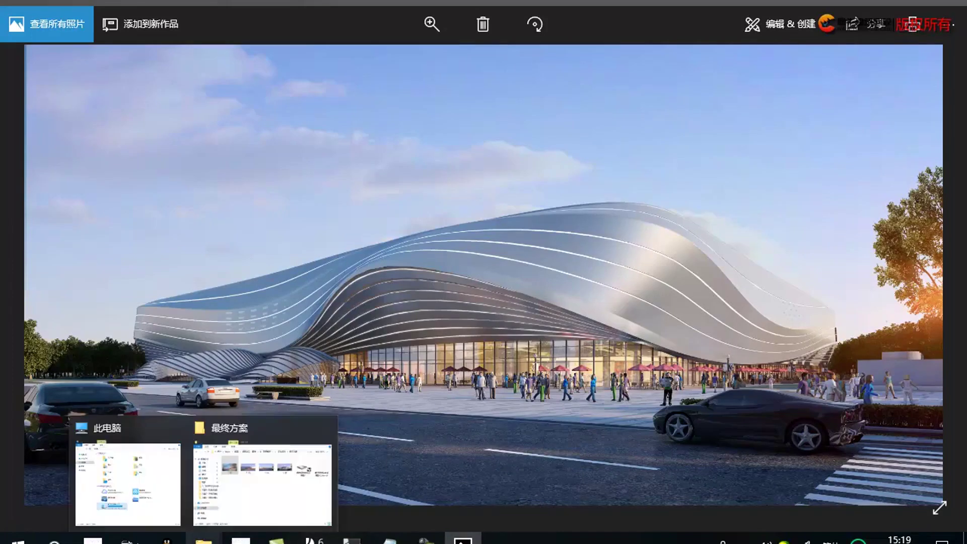
left_click(255, 507)
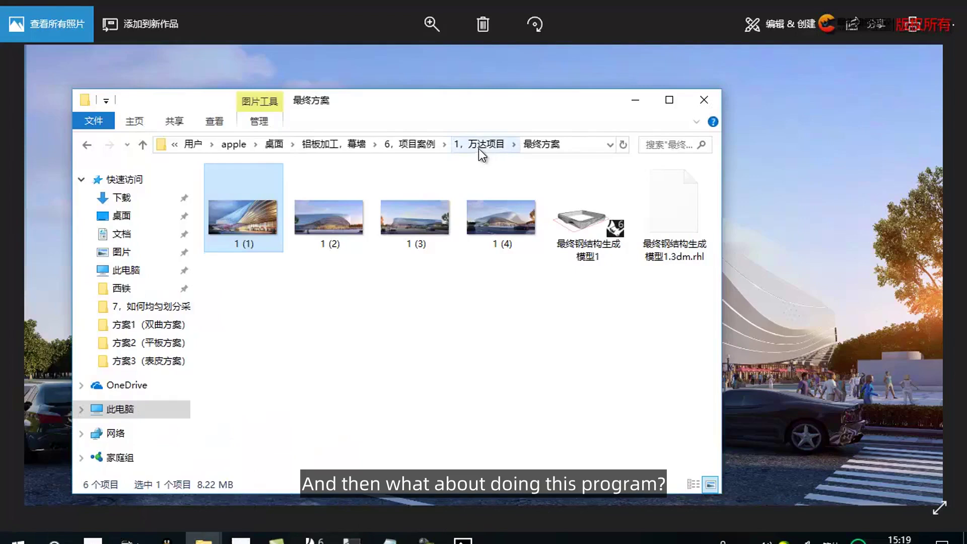
double_click(492, 227)
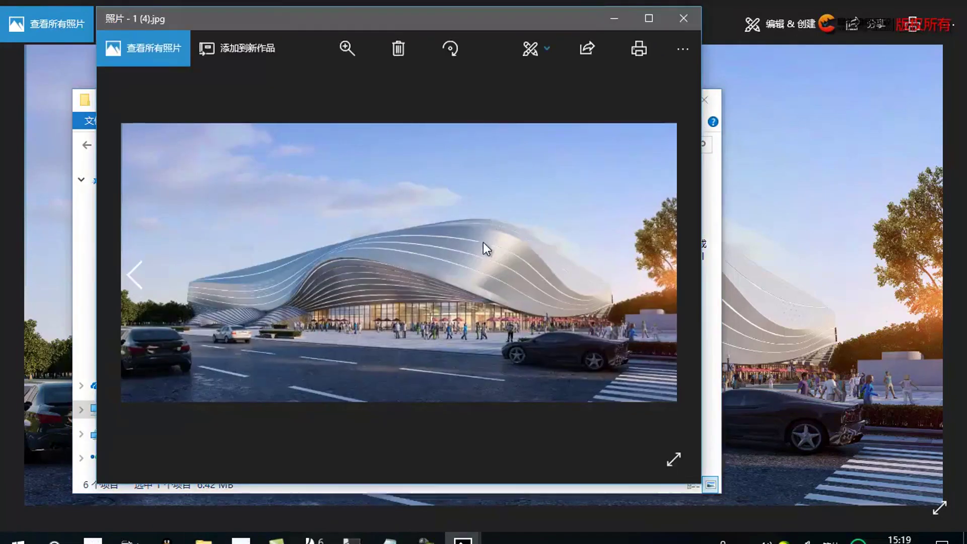
left_click(647, 20)
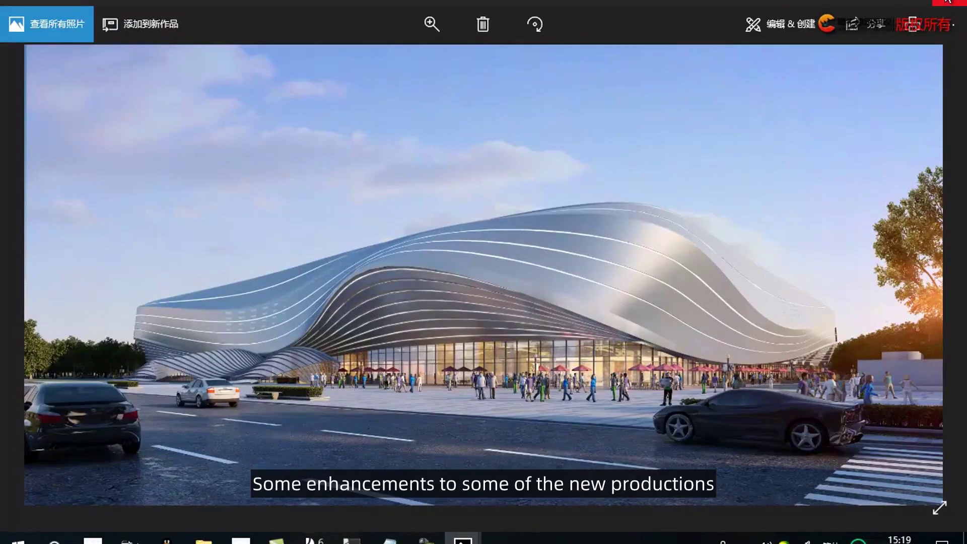
left_click(947, 1)
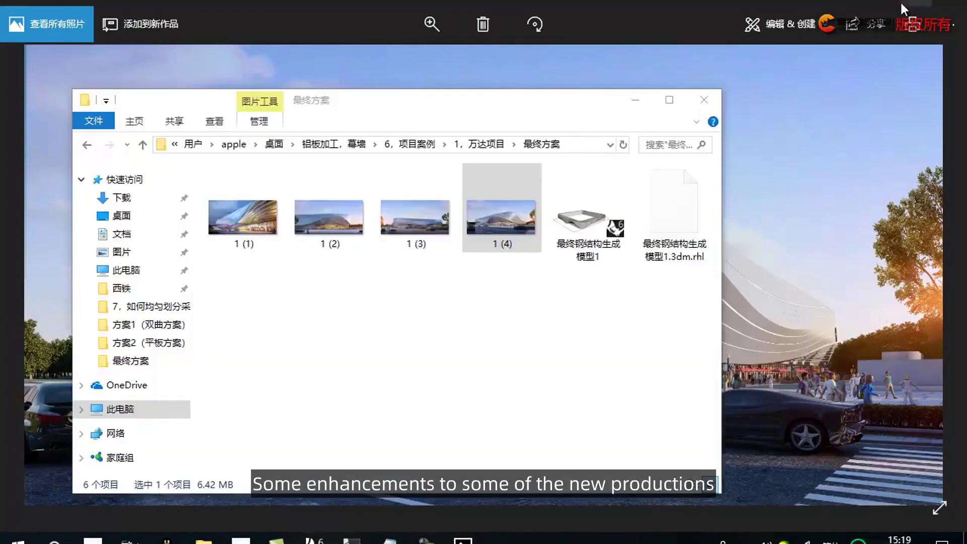
Step: Go back to the "1，万达项目" folder, open the "问题" text file and mark its first line on extracting CAD drawings
left_click(85, 145)
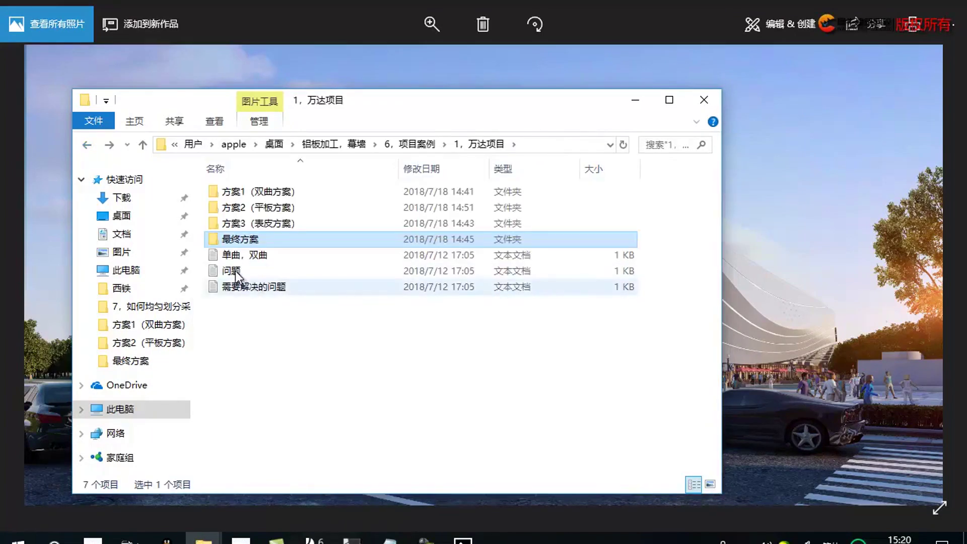
double_click(234, 272)
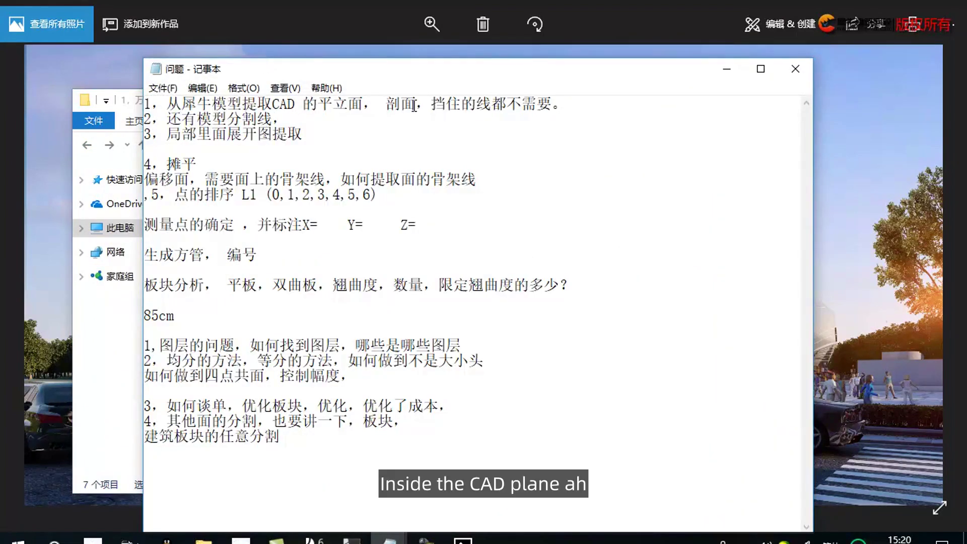
left_click_drag(168, 105, 582, 107)
left_click(582, 107)
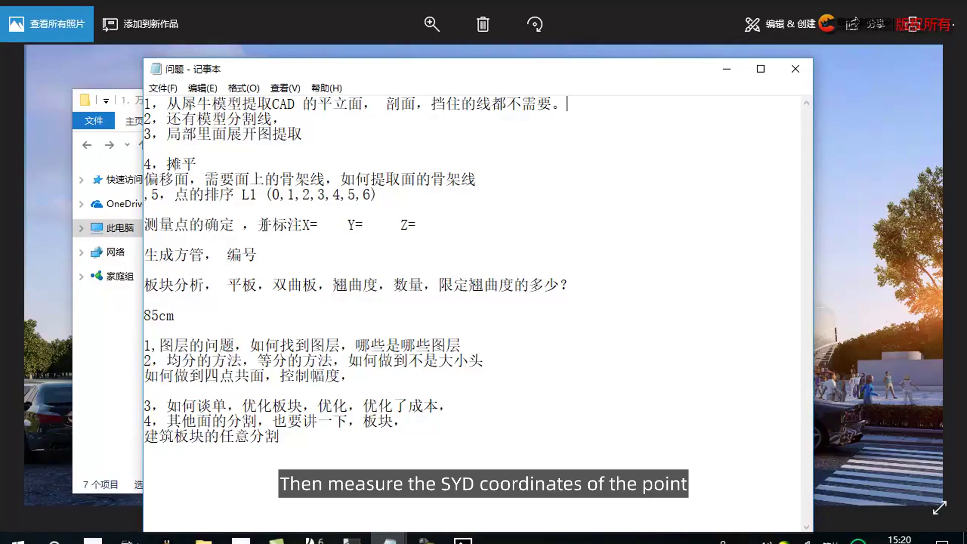
Step: Mark the notes on labelling X, Y and Z coordinates and on generating and numbering square tubes while reading them
left_click_drag(258, 224, 459, 220)
left_click(281, 248)
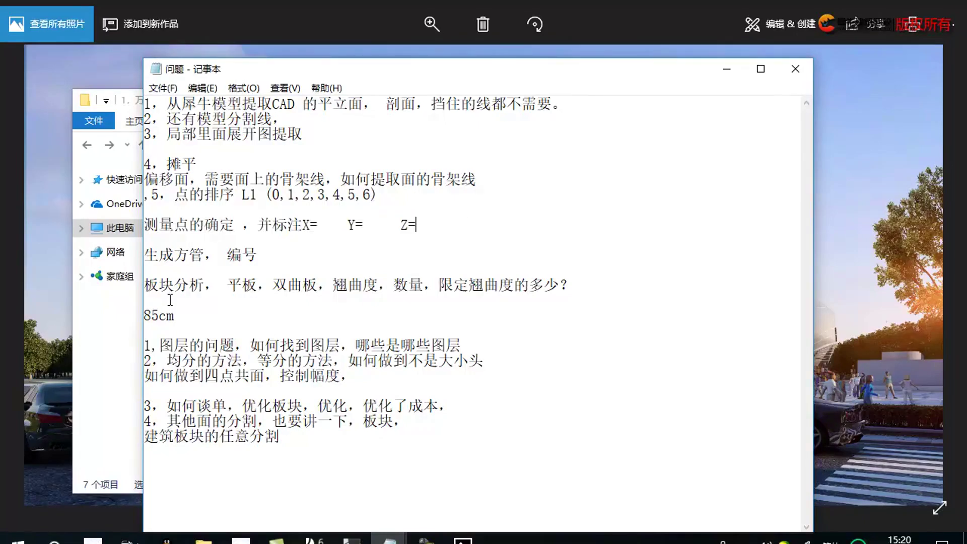
left_click_drag(173, 254, 295, 255)
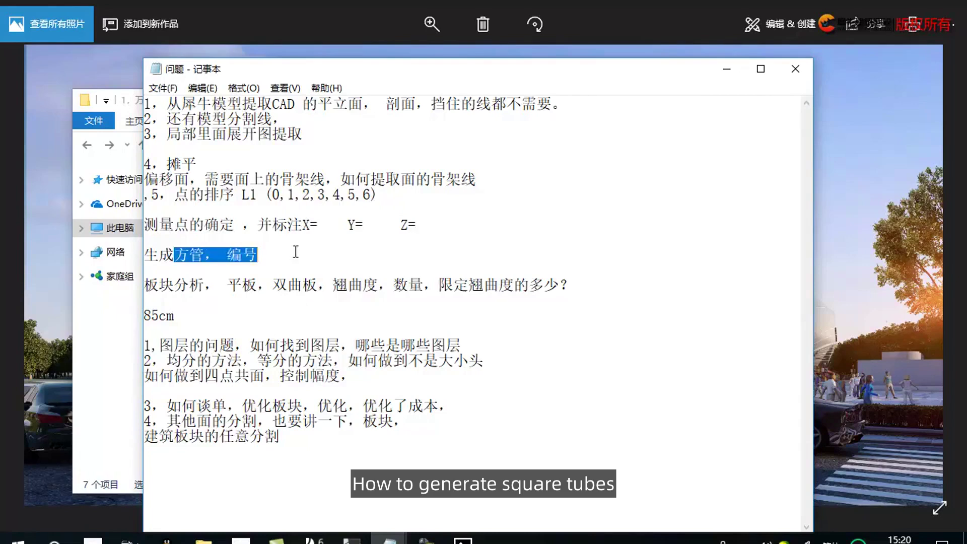
left_click(342, 259)
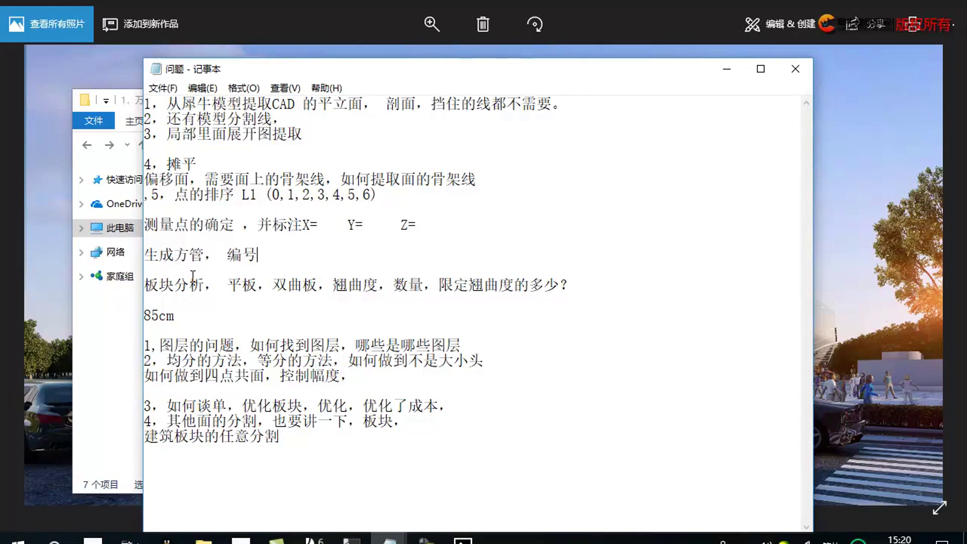
Step: Mark the notes on panel analysis, warping and limiting the warping degree while reading them
left_click_drag(146, 286, 213, 282)
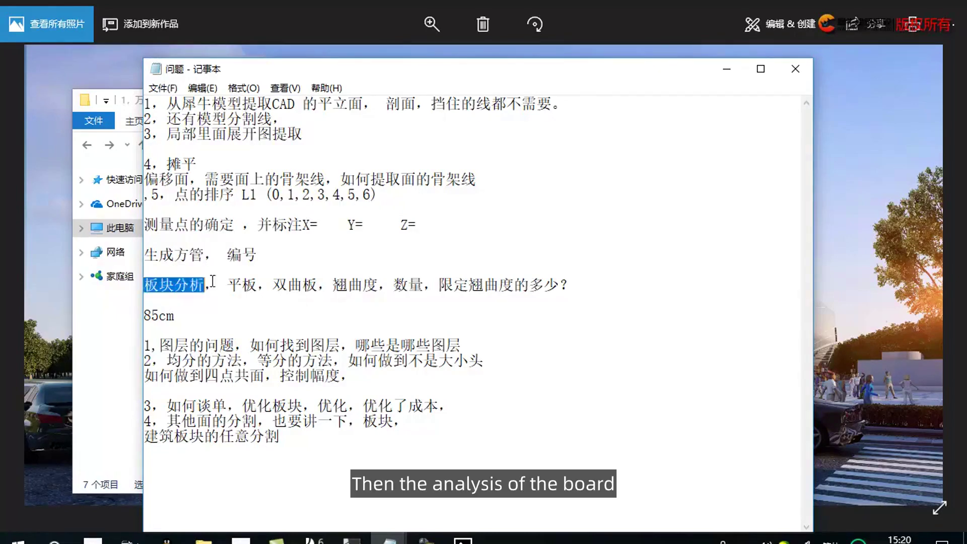
left_click(255, 288)
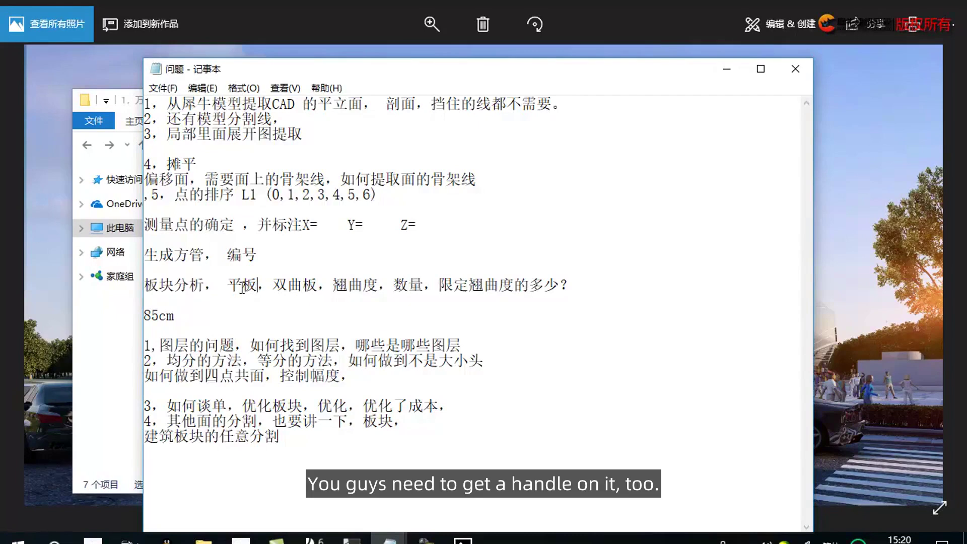
left_click_drag(228, 286, 381, 283)
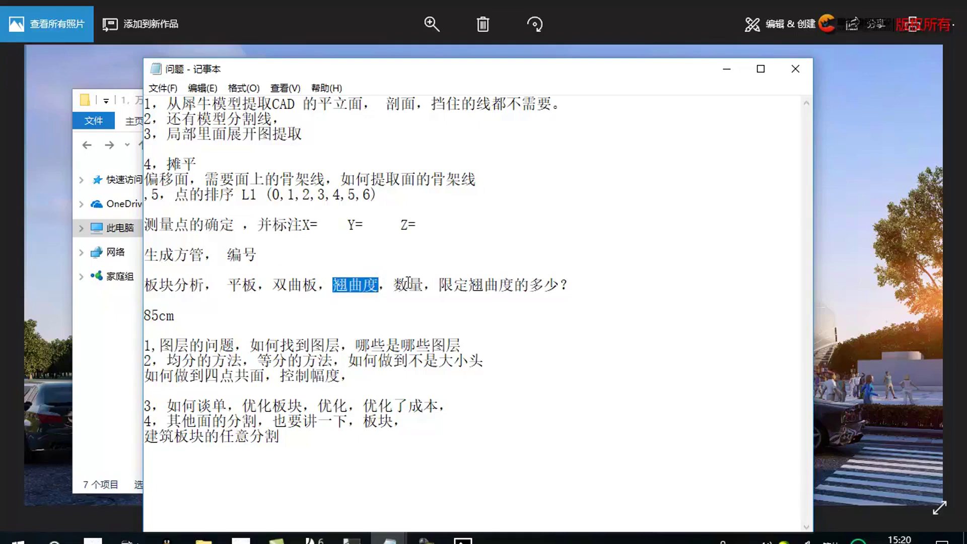
left_click_drag(437, 286, 619, 285)
left_click(619, 288)
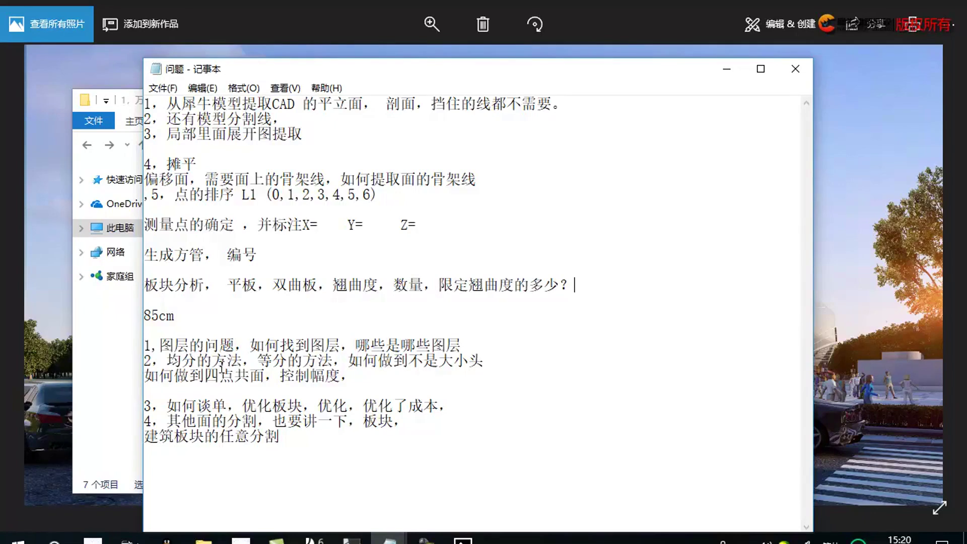
Step: Mark the notes on equal-division methods and on avoiding panels with unequal ends while reading them
left_click_drag(167, 360, 347, 360)
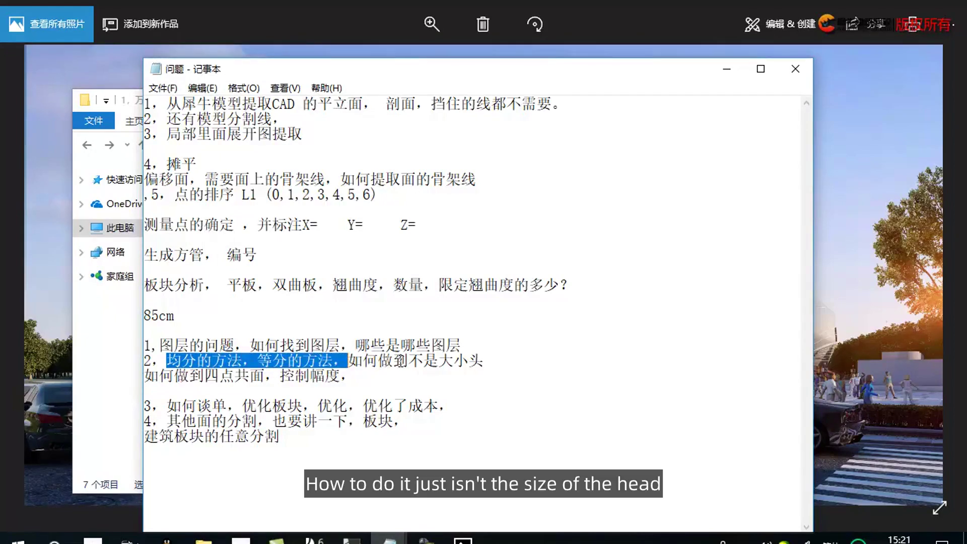
left_click(408, 361)
left_click_drag(412, 360, 496, 359)
left_click(483, 359)
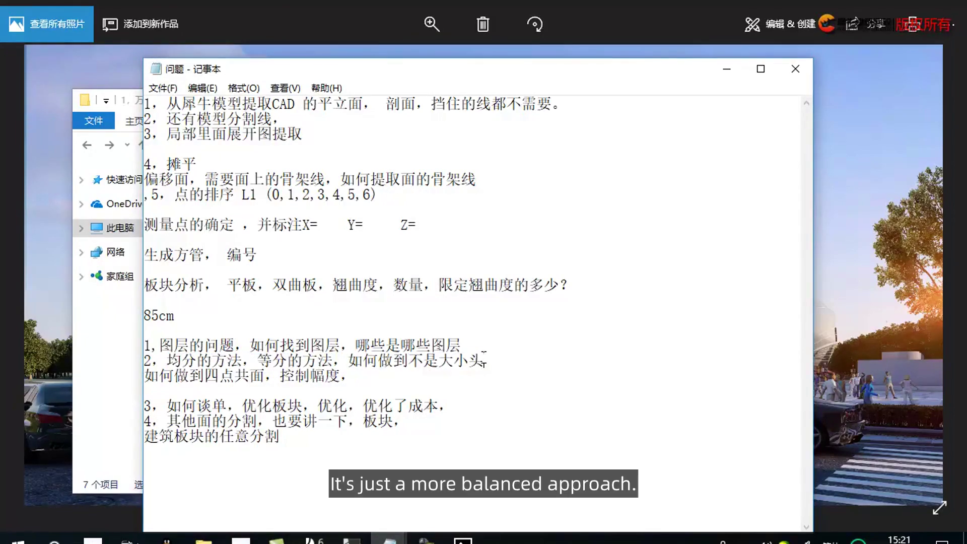
left_click_drag(483, 359, 349, 358)
left_click(365, 361)
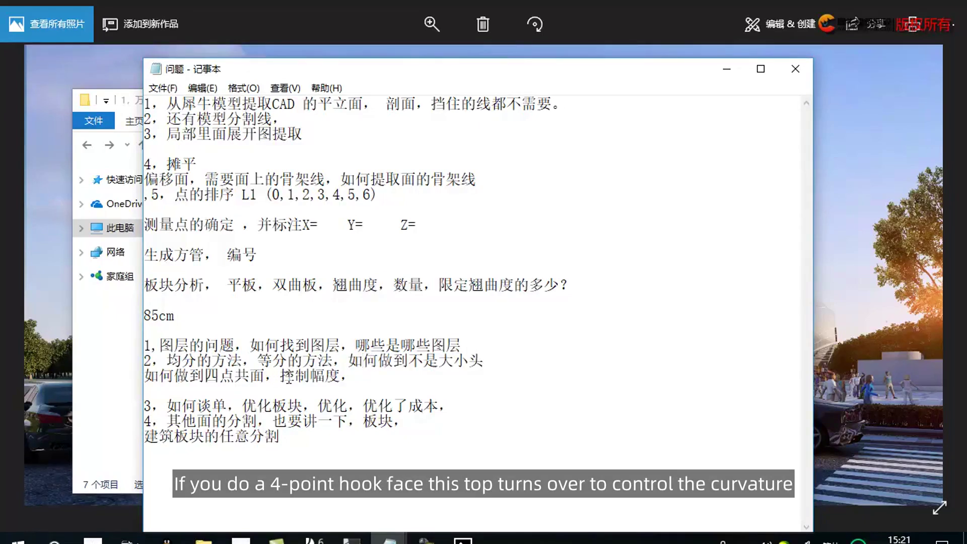
Step: Mark the notes on controlling the amplitude and on optimizing panels and cost, finishing at the last line on arbitrary panel division
left_click_drag(278, 376, 348, 376)
left_click(384, 375)
left_click_drag(258, 406, 425, 405)
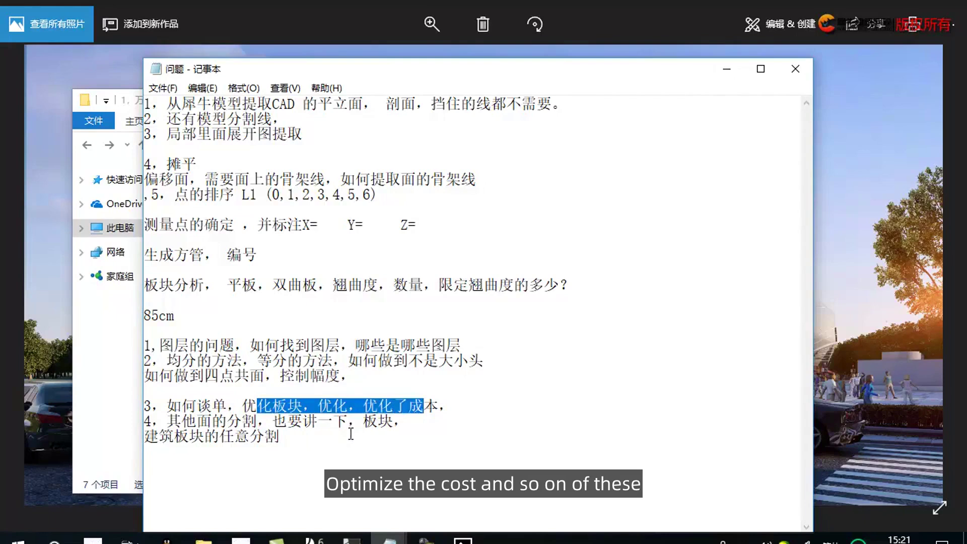
left_click(286, 436)
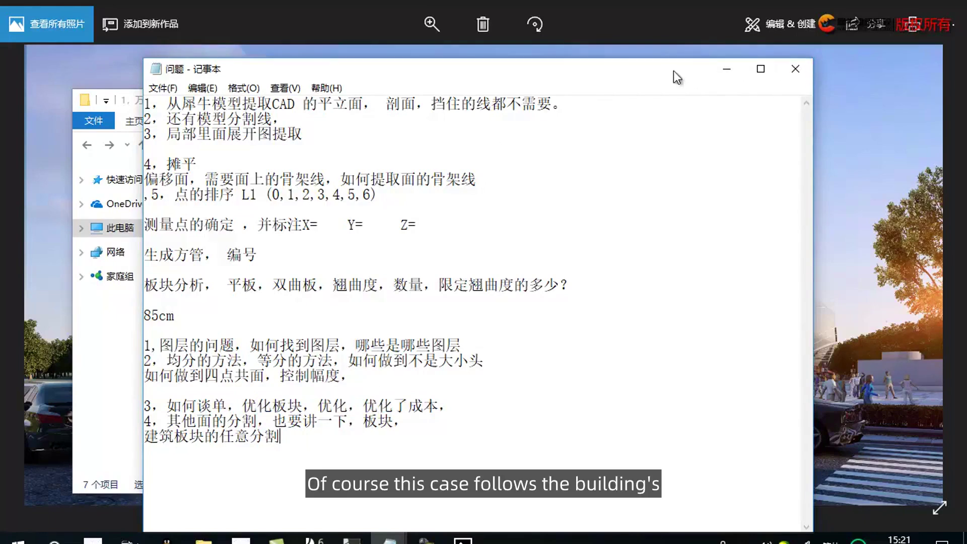
Step: Move the "问题" notes and the folder window down off the rendering, minimize the notes, and bring the "1，万达项目" folder window back up
left_click_drag(688, 72, 676, 304)
left_click_drag(407, 104, 543, 361)
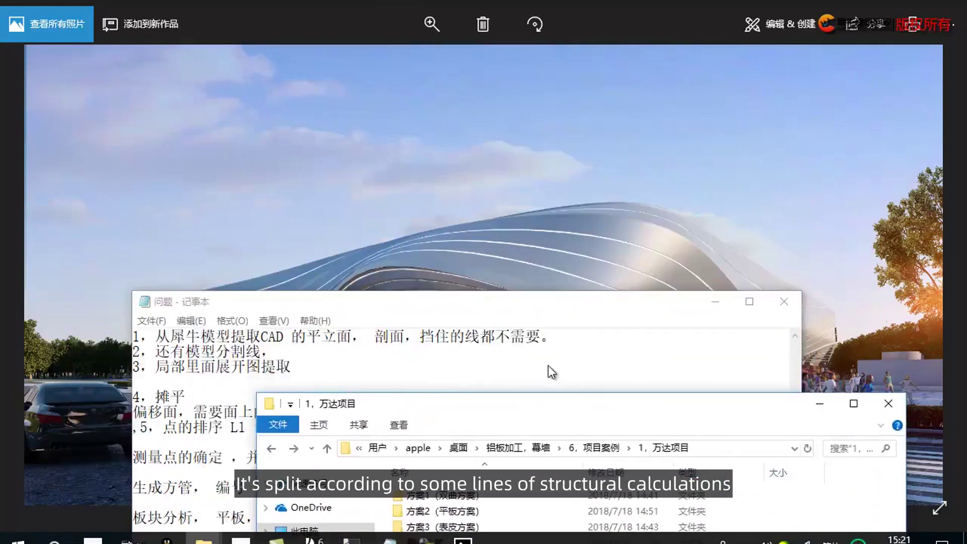
left_click(715, 301)
left_click(528, 300)
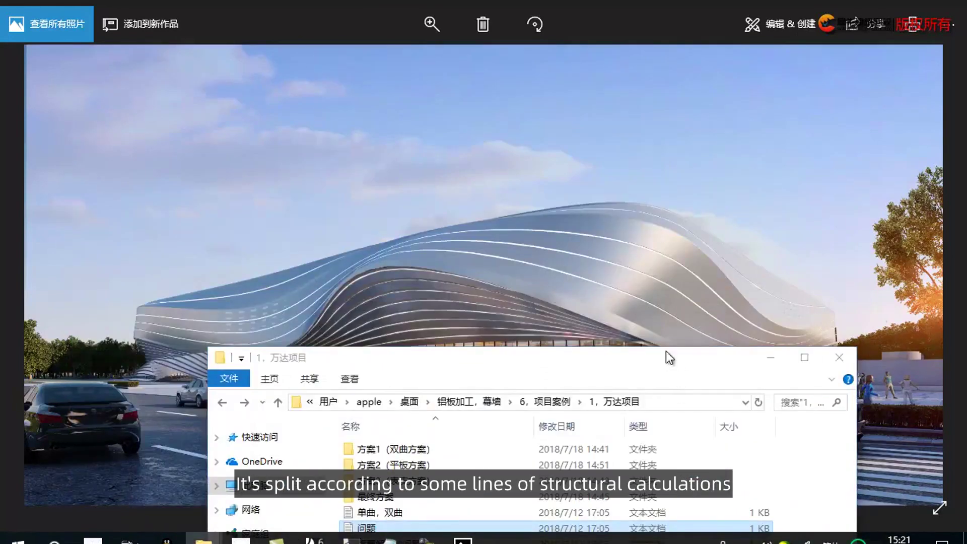
left_click_drag(661, 358, 544, 123)
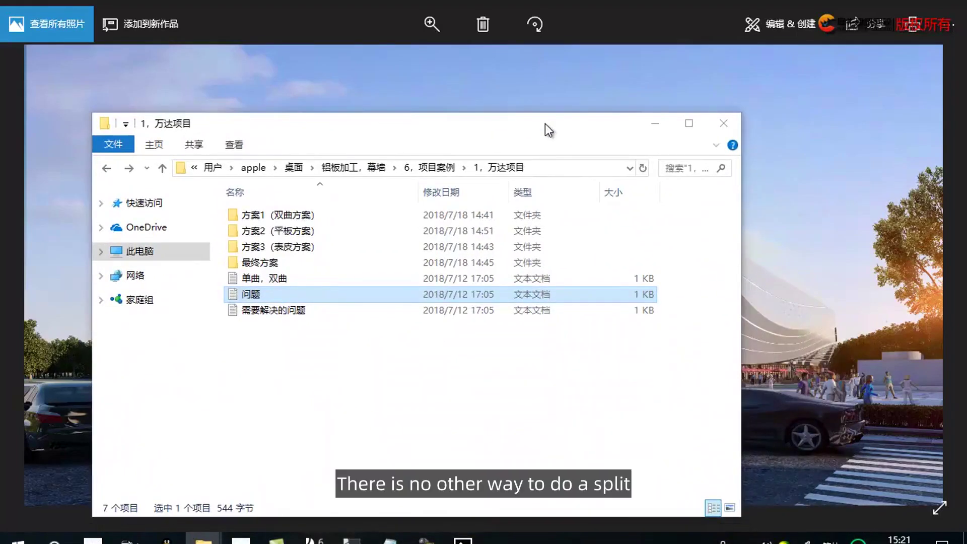
Step: Open the "需要解决的问题" text file, close it, and return through the "方案3（表皮方案）" folder to the "6，项目案例" folder
double_click(254, 309)
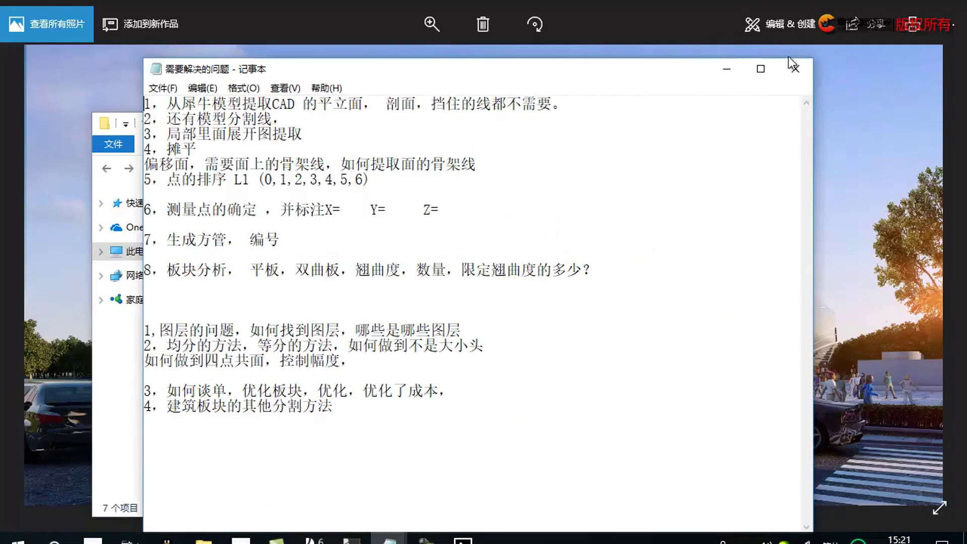
left_click(795, 68)
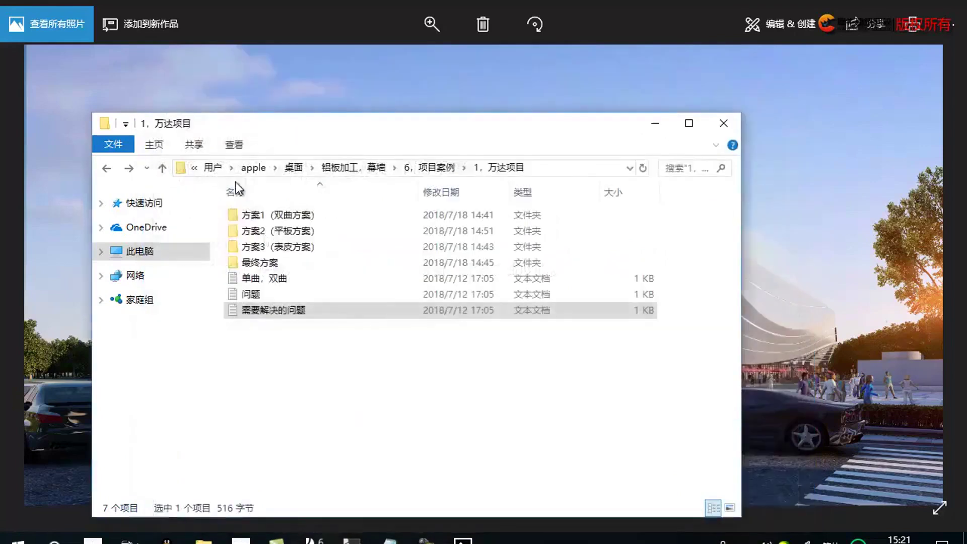
left_click(106, 168)
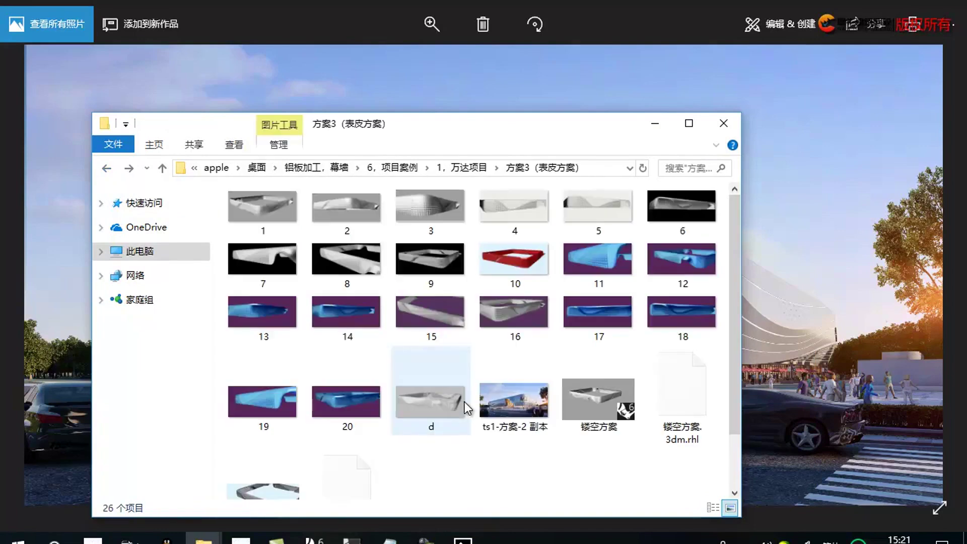
left_click(412, 167)
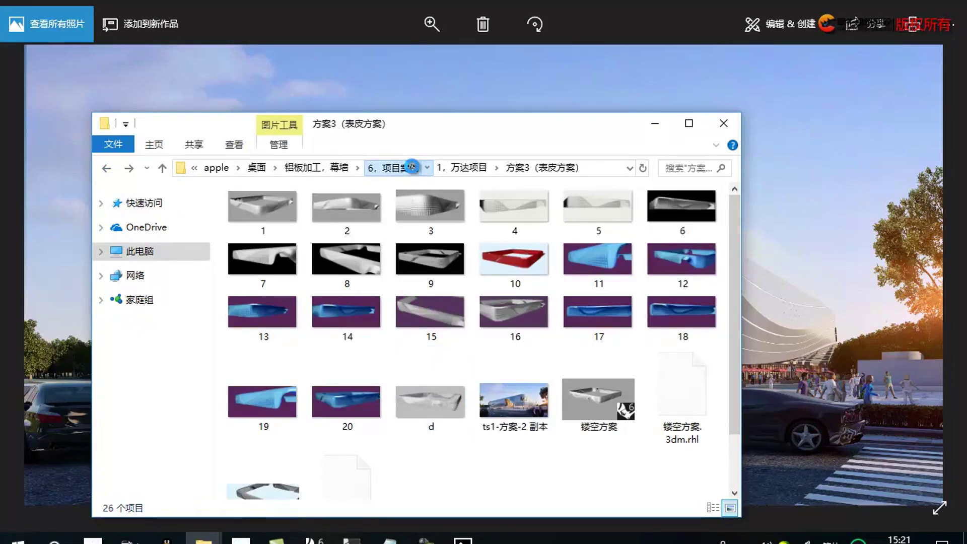